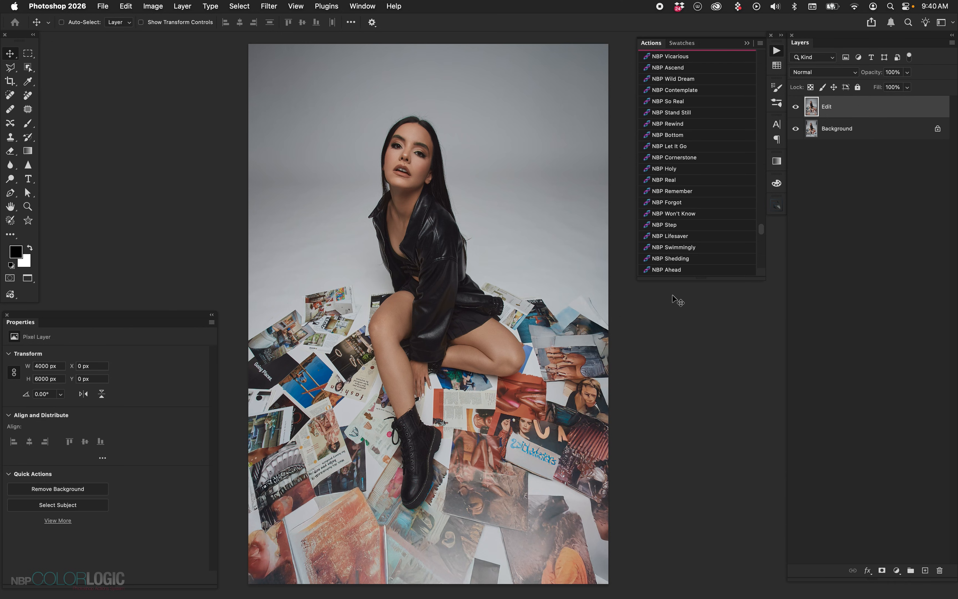
Apply the NBP Wild Dream color grade above the Edit layer and expand its layer group
click(761, 43)
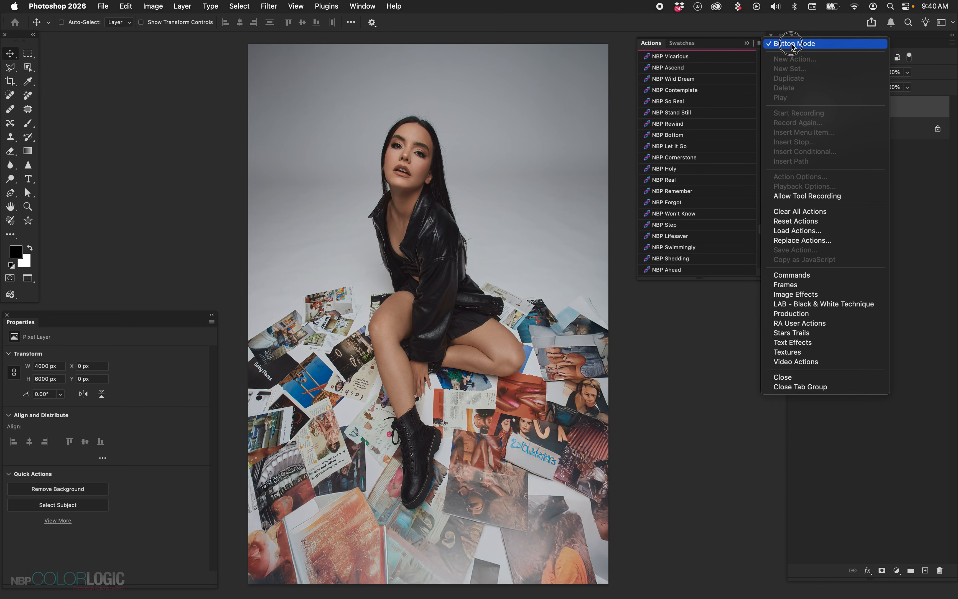
click(709, 92)
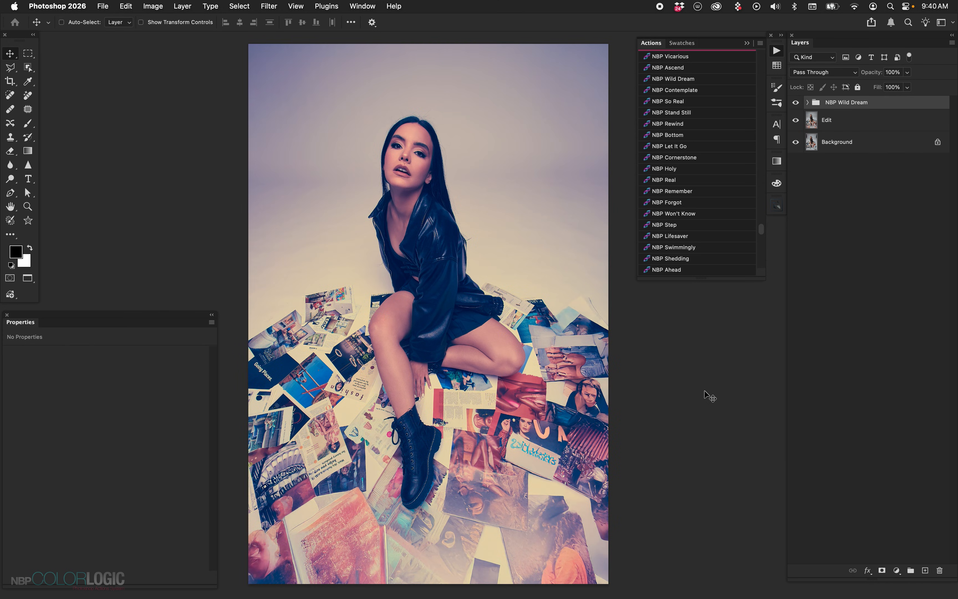
click(807, 103)
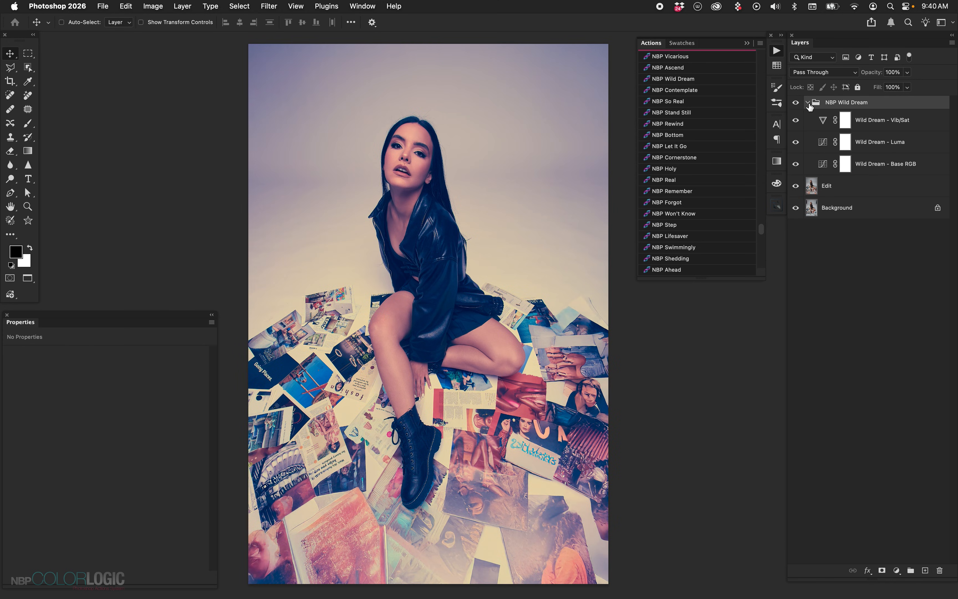
Inspect the Base RGB, Luma and Vib/Sat adjustment layers of the NBP Wild Dream group and collapse the group
click(823, 171)
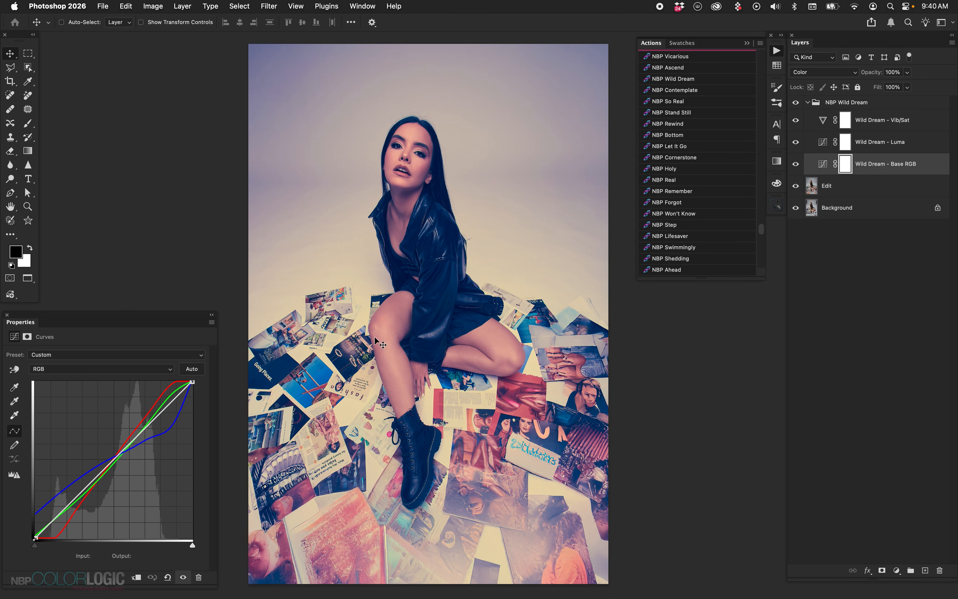
click(824, 147)
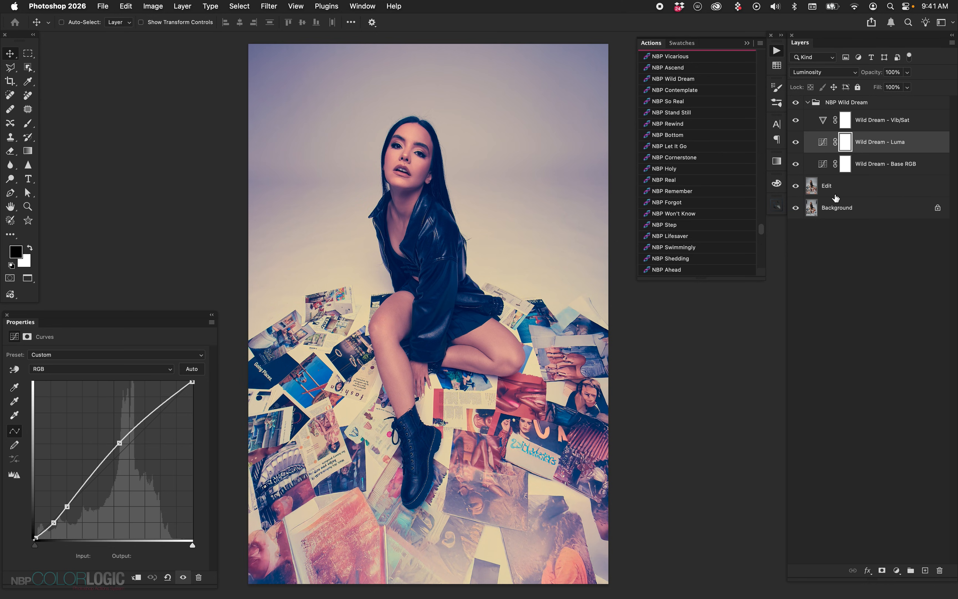
click(822, 124)
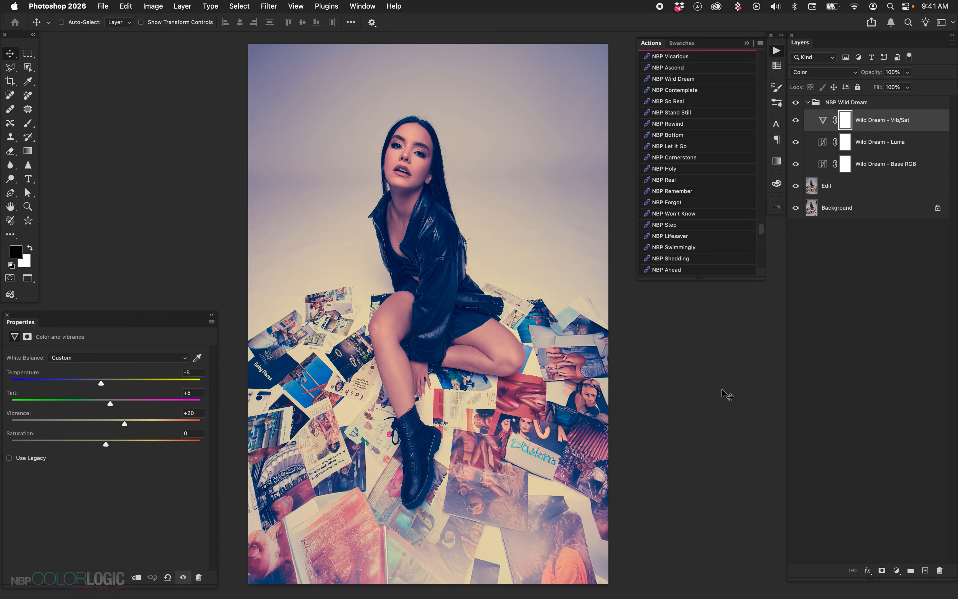
click(898, 140)
click(880, 163)
click(869, 104)
click(808, 102)
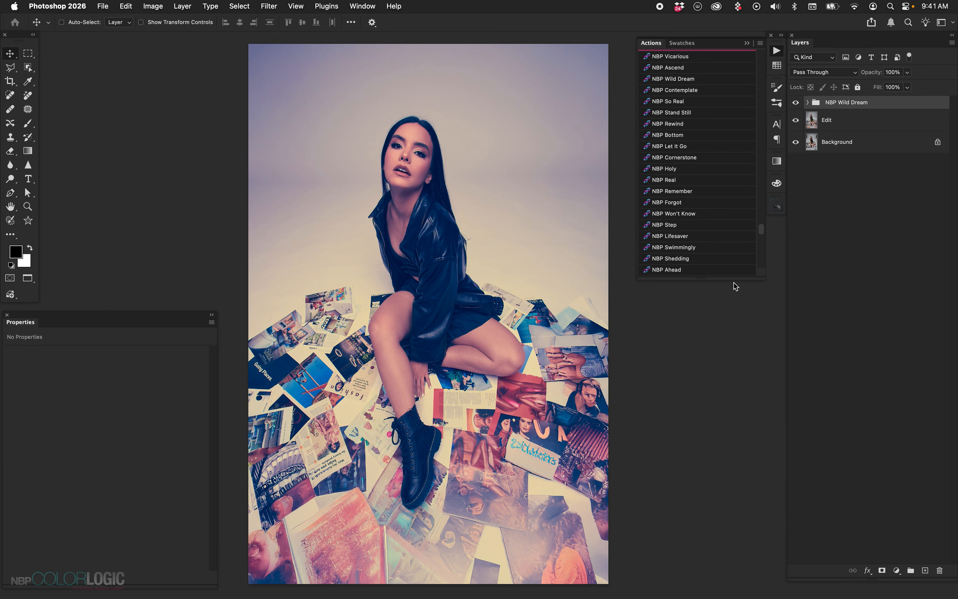
Stack the NBP Stereo, NBP Steady and NBP Lo-Fi color grades on top of NBP Wild Dream
drag(764, 235, 761, 196)
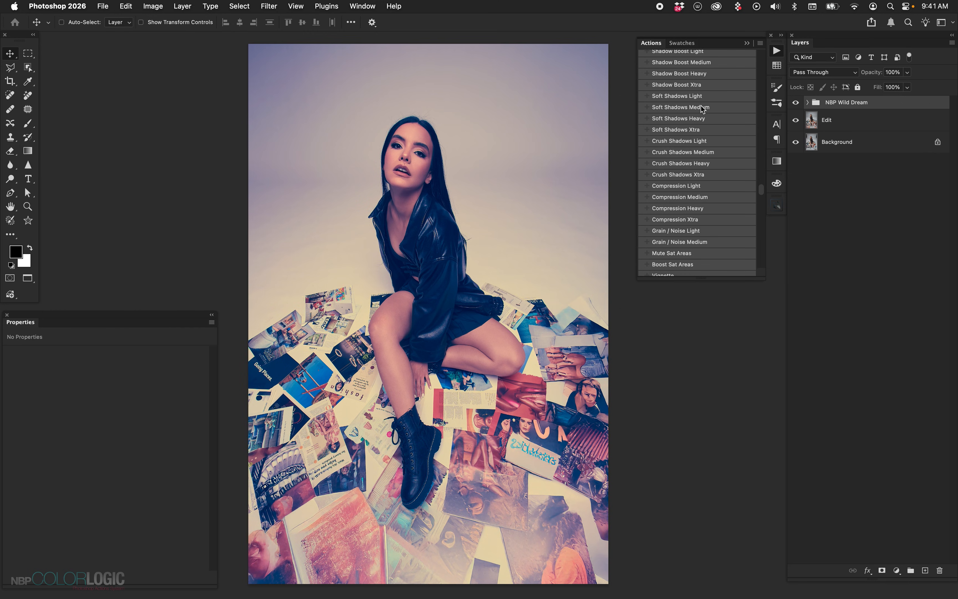
scroll(702, 149, up, 3)
scroll(700, 149, down, 3)
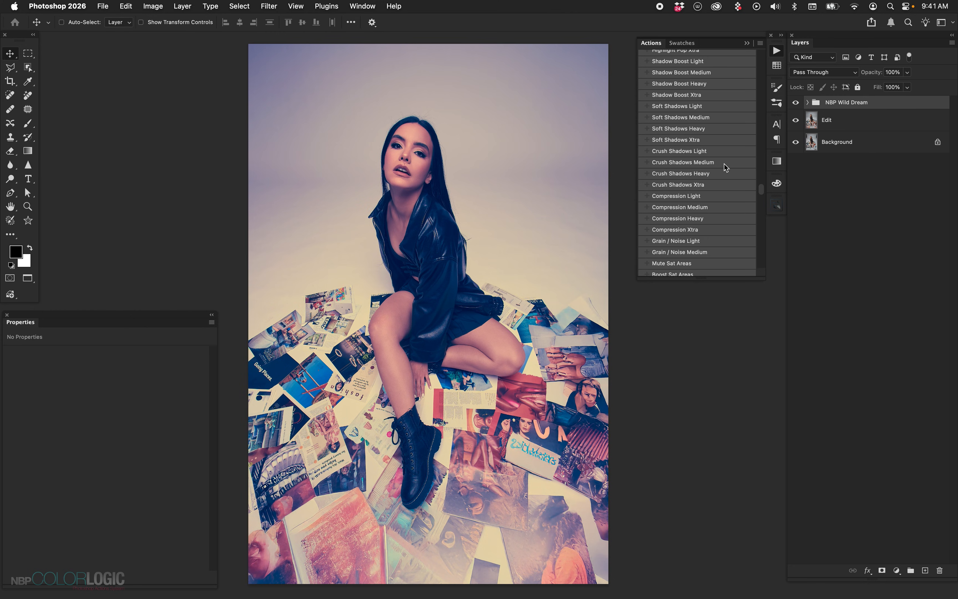
drag(759, 198, 762, 201)
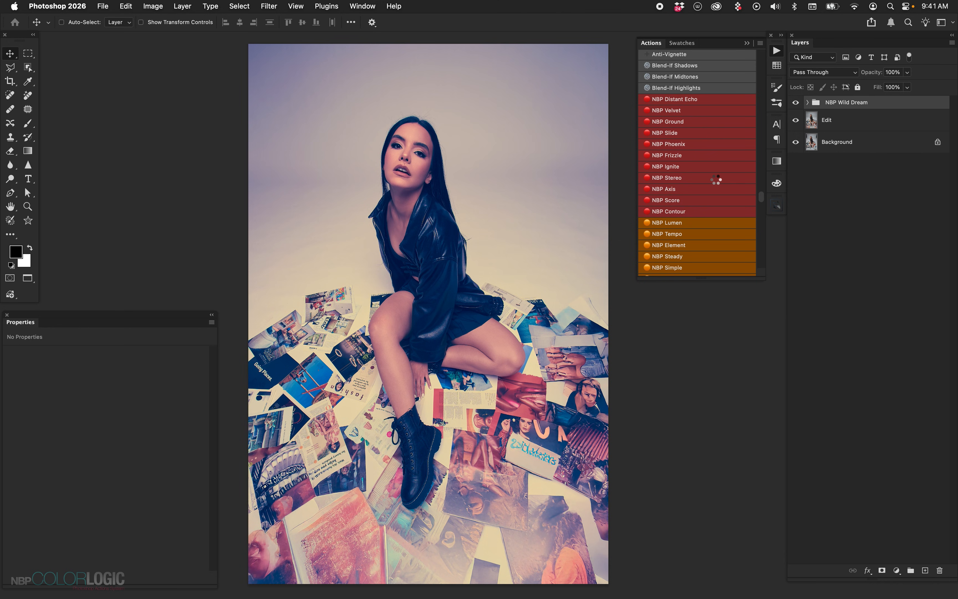
scroll(716, 180, down, 5)
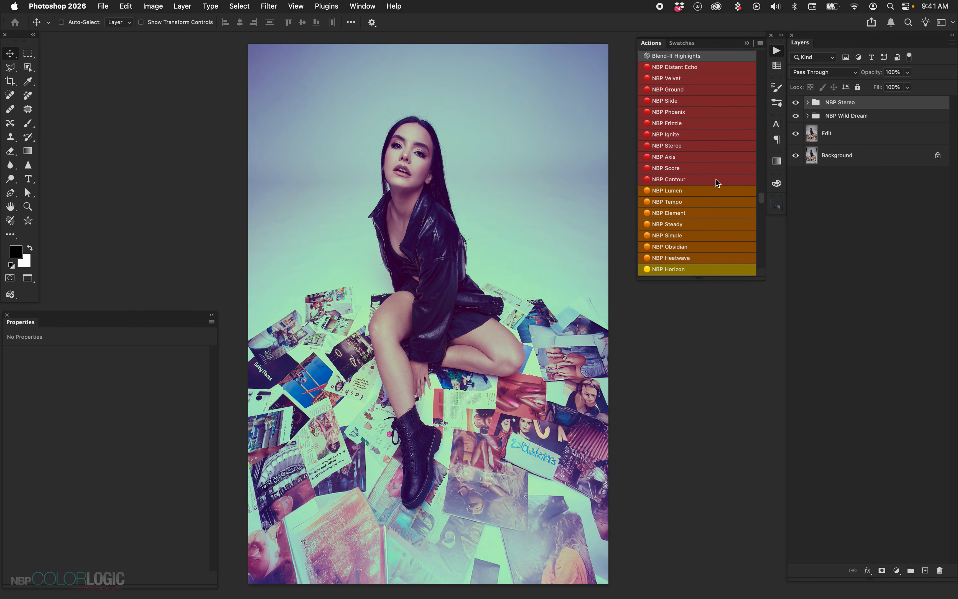
click(688, 199)
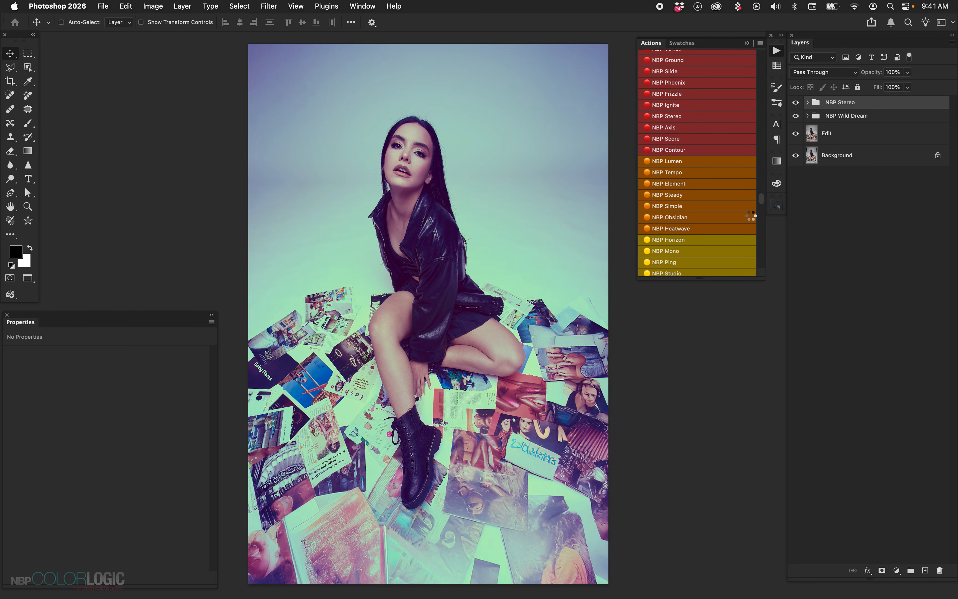
scroll(734, 216, down, 5)
click(735, 217)
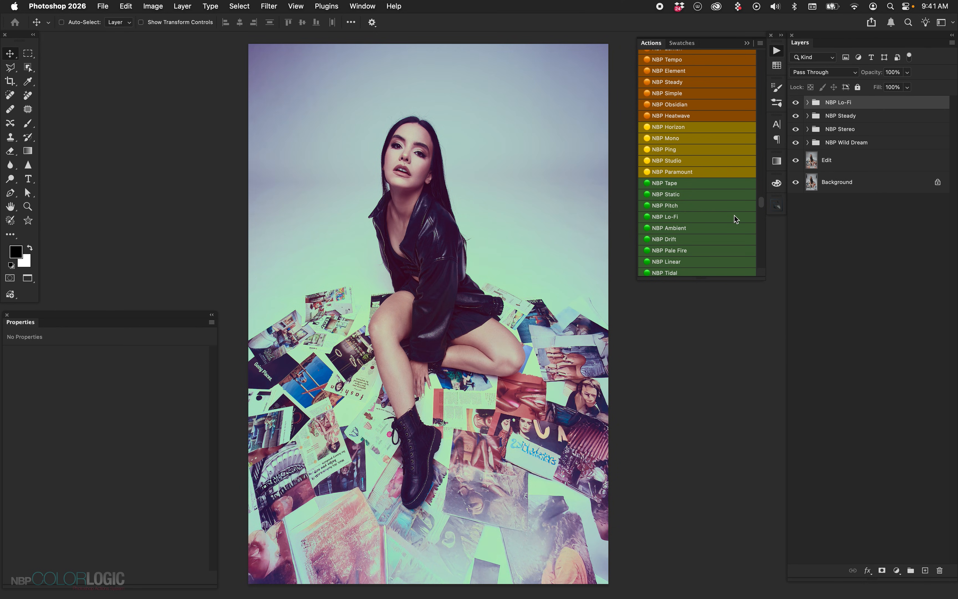
Delete the NBP Lo-Fi, NBP Steady, NBP Stereo and NBP Wild Dream groups
click(863, 133)
click(862, 120)
click(860, 107)
shift+click(859, 142)
key(Delete)
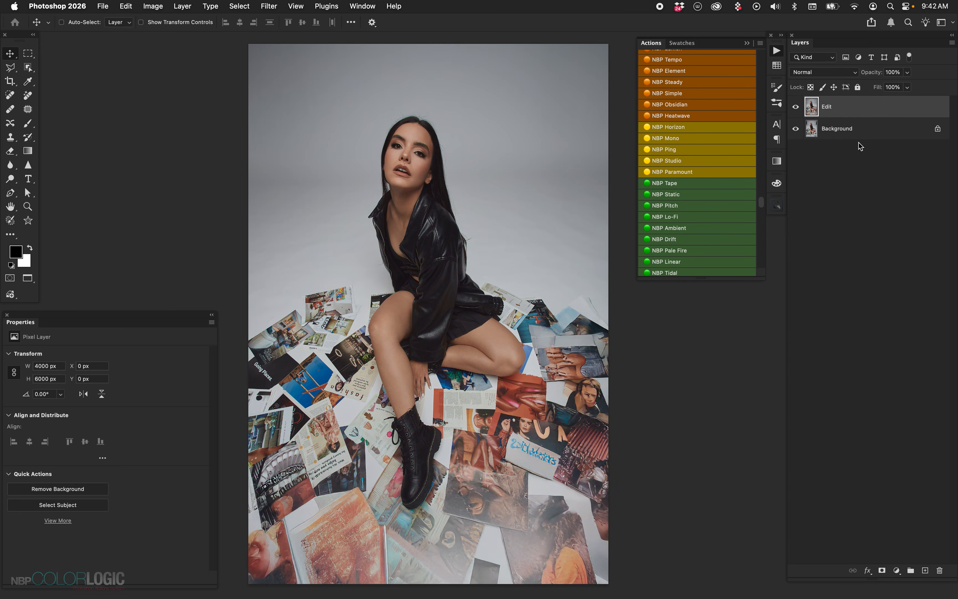
Apply the NBP Ignite and NBP Slide grades plus the Compression Heavy and Highlight Pop Heavy adjustments above the Edit layer
scroll(720, 172, up, 5)
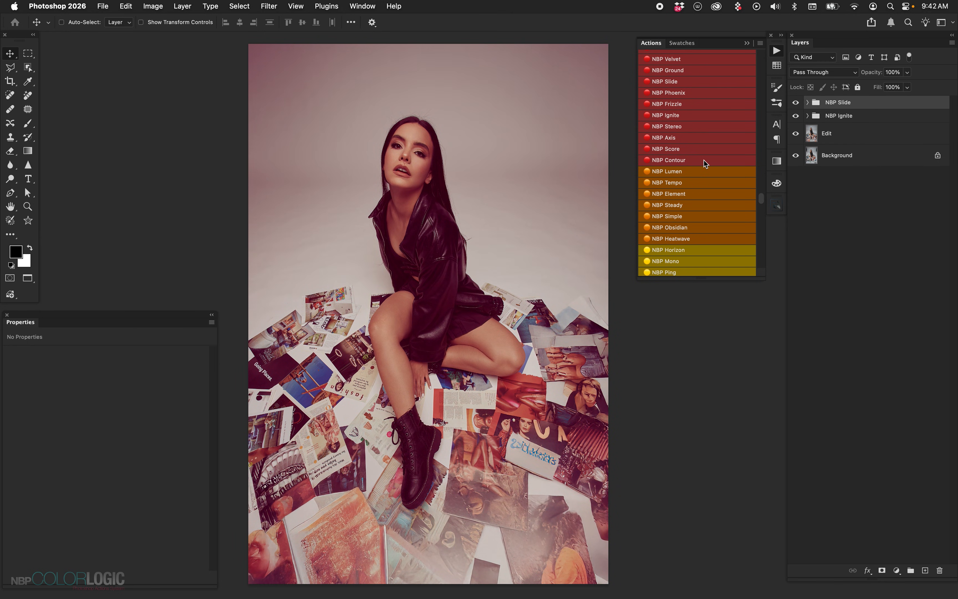
scroll(704, 161, up, 8)
scroll(704, 162, up, 2)
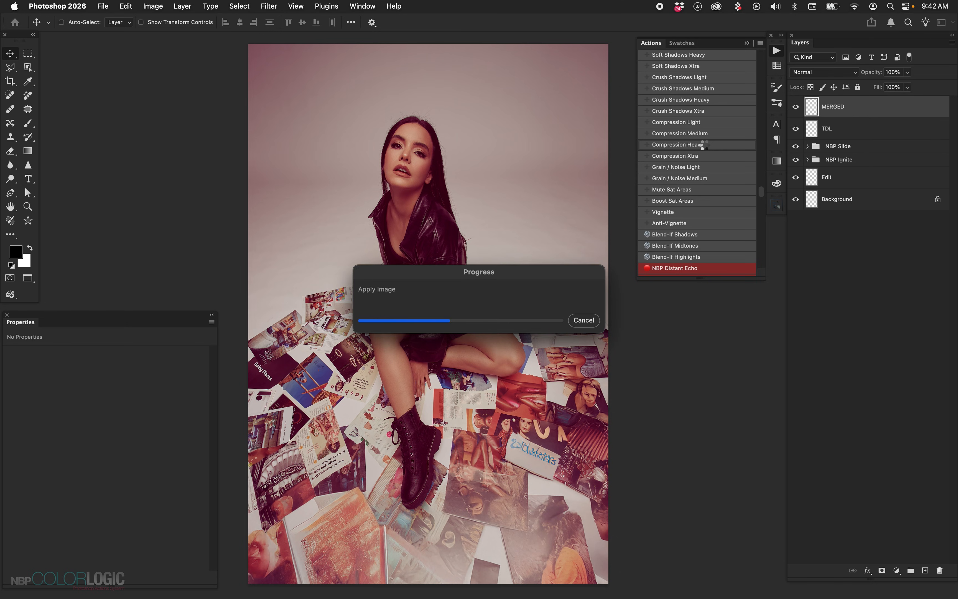
scroll(706, 147, up, 6)
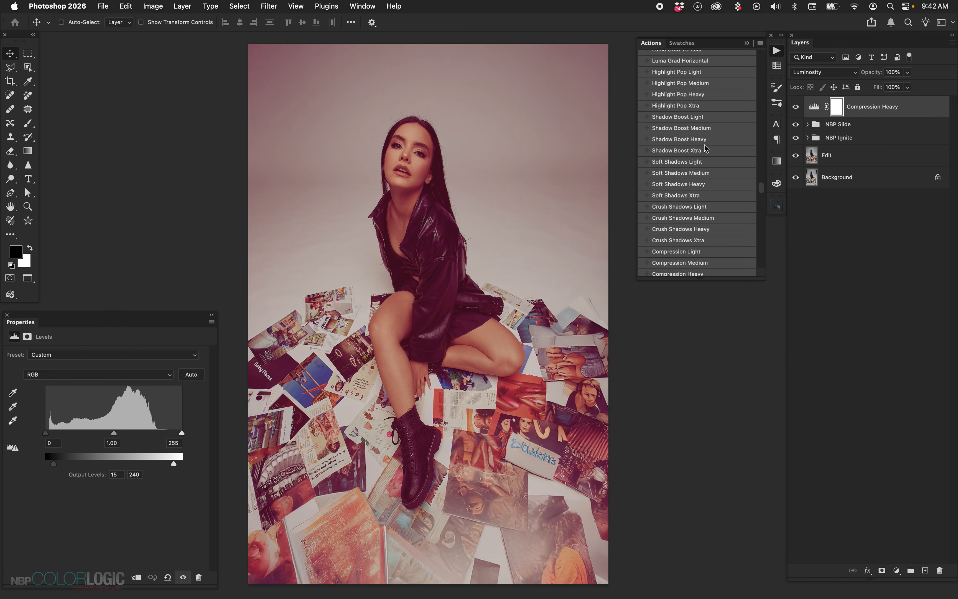
click(699, 94)
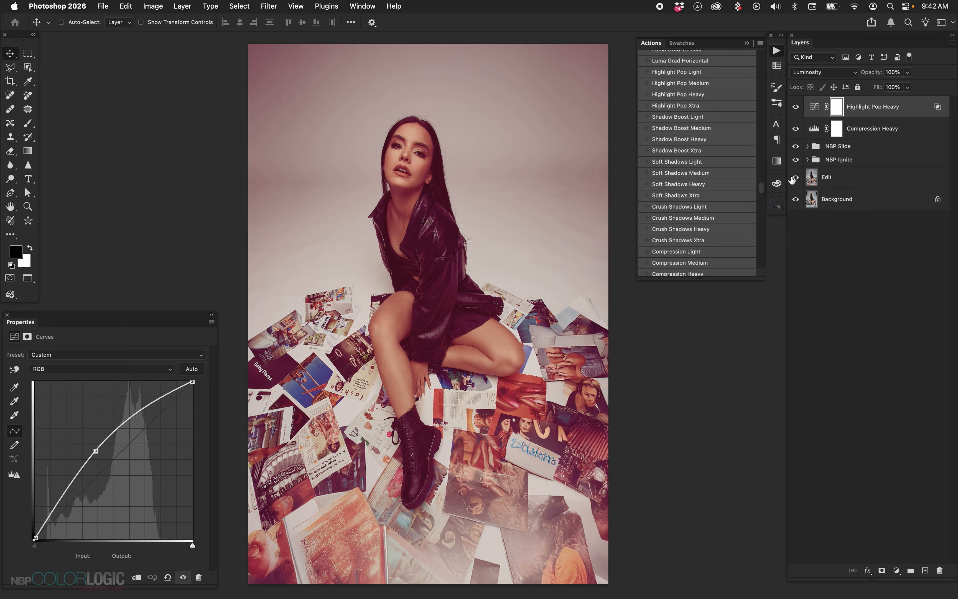
Compare the portrait with and without the stacked effects, and delete all four effect layers and groups above the Edit layer
alt+click(793, 179)
alt+click(793, 179)
shift+click(859, 165)
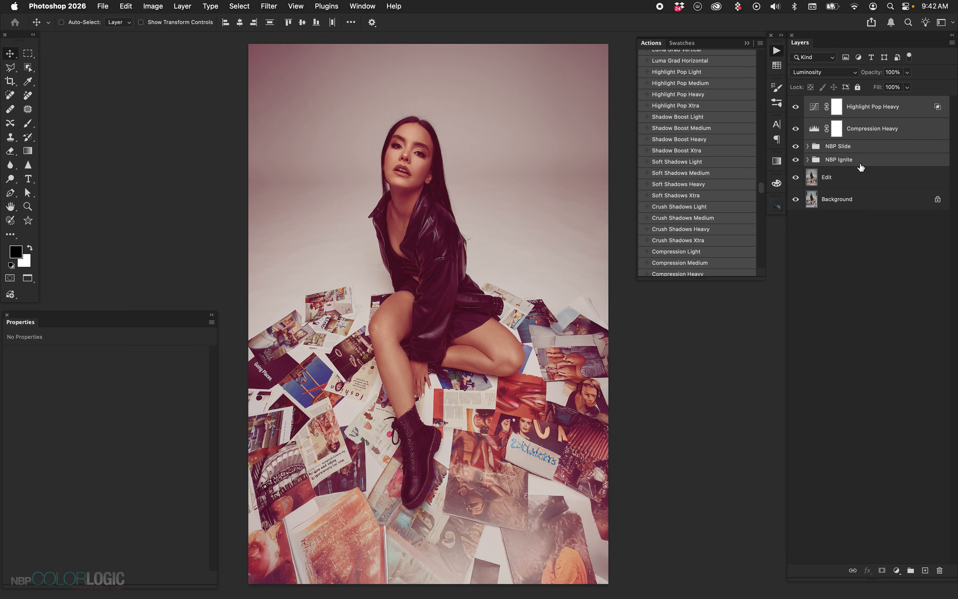
key(Delete)
Try the NBP Vicarious grade on the portrait and replace it with the NBP Contemplate grade
scroll(713, 205, down, 15)
scroll(713, 204, down, 10)
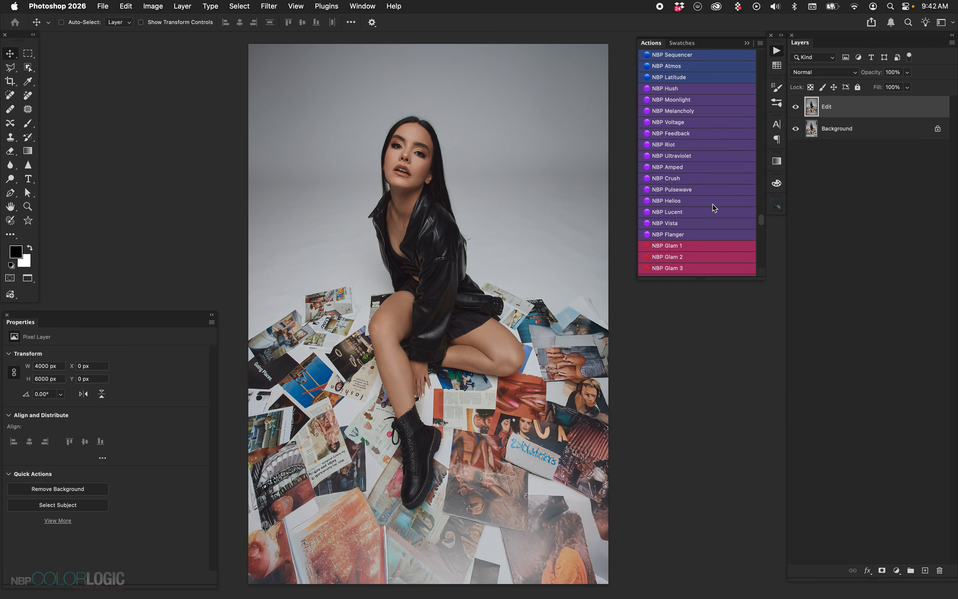
scroll(713, 204, down, 4)
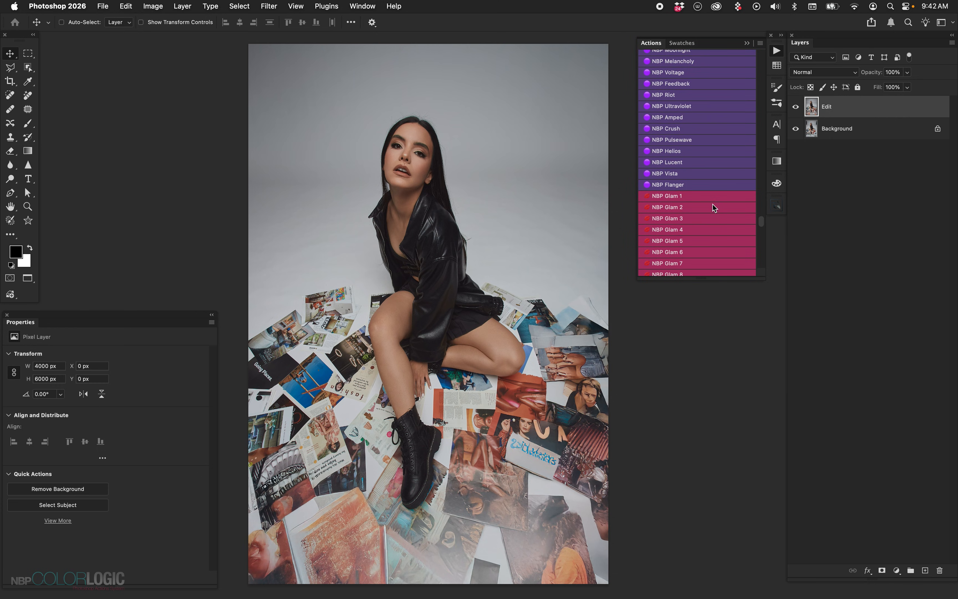
scroll(714, 208, down, 3)
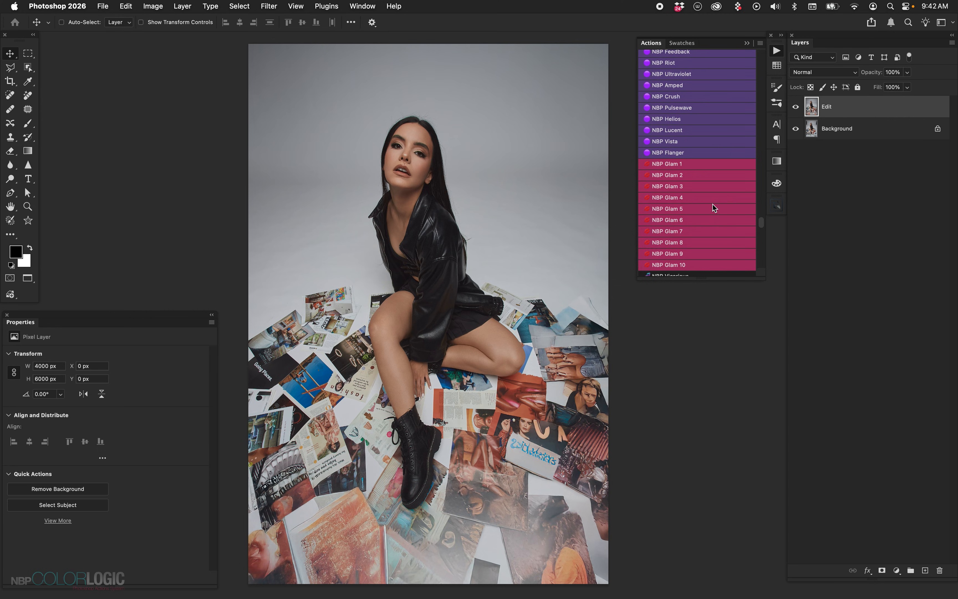
scroll(713, 205, down, 19)
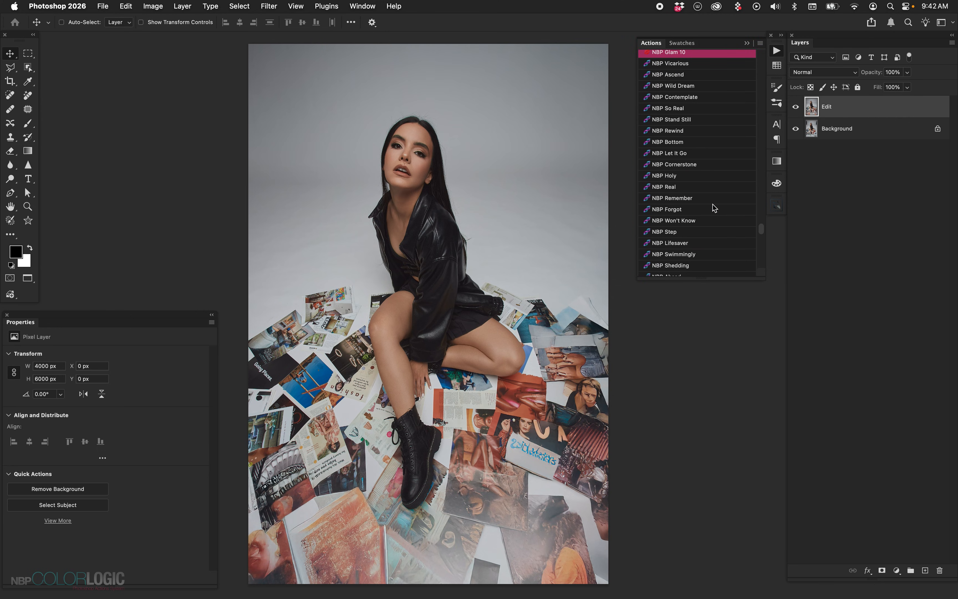
scroll(714, 208, down, 1)
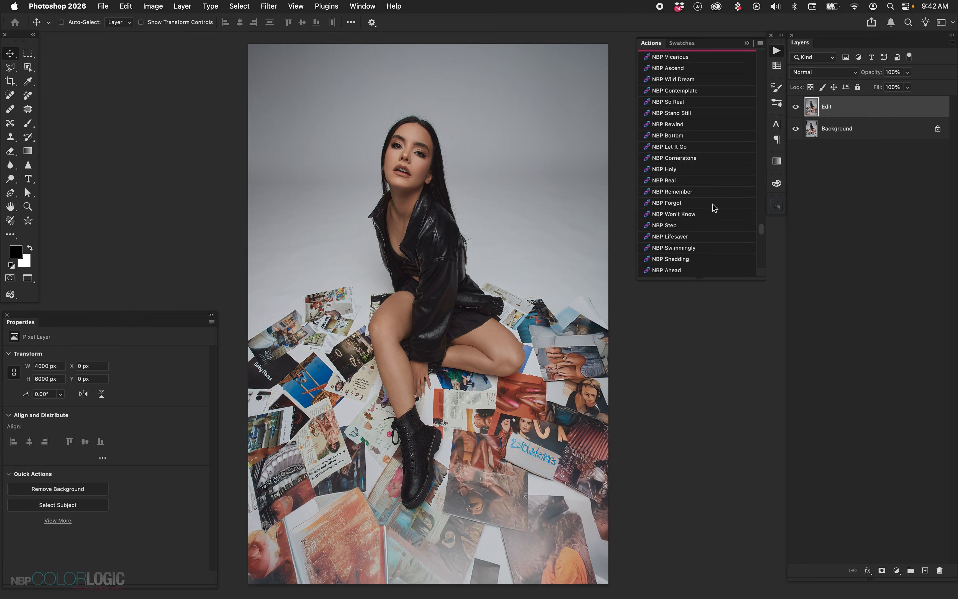
click(695, 59)
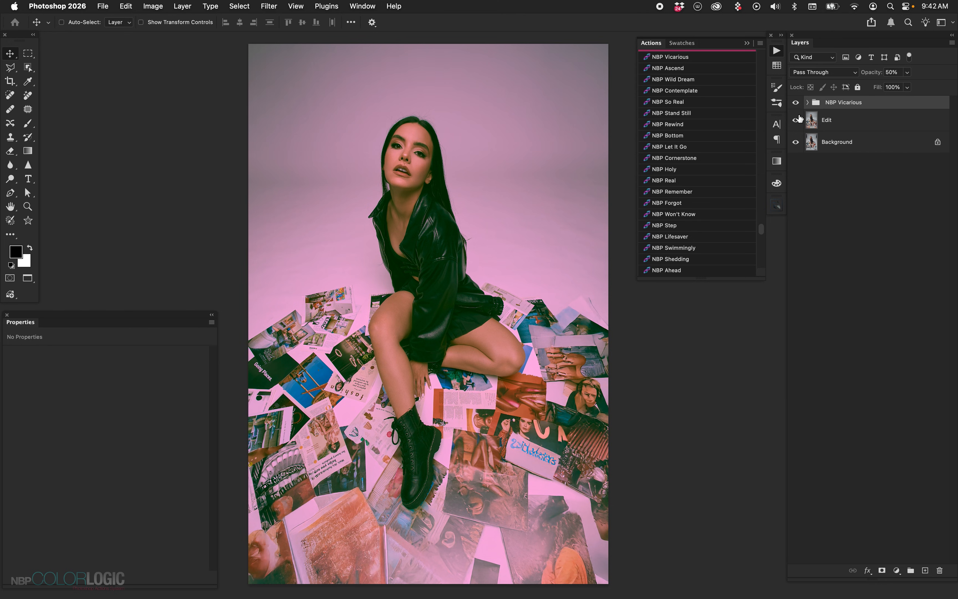
key(BackSpace)
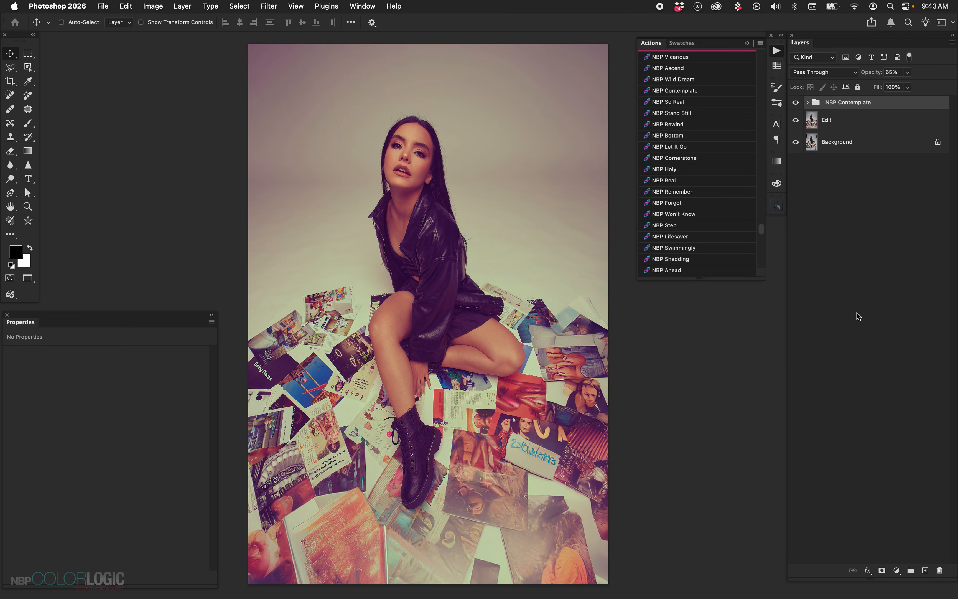
Expand the NBP Contemplate group and inspect its Vib/Sat, Luma and Base RGB adjustment layers
click(808, 102)
click(871, 135)
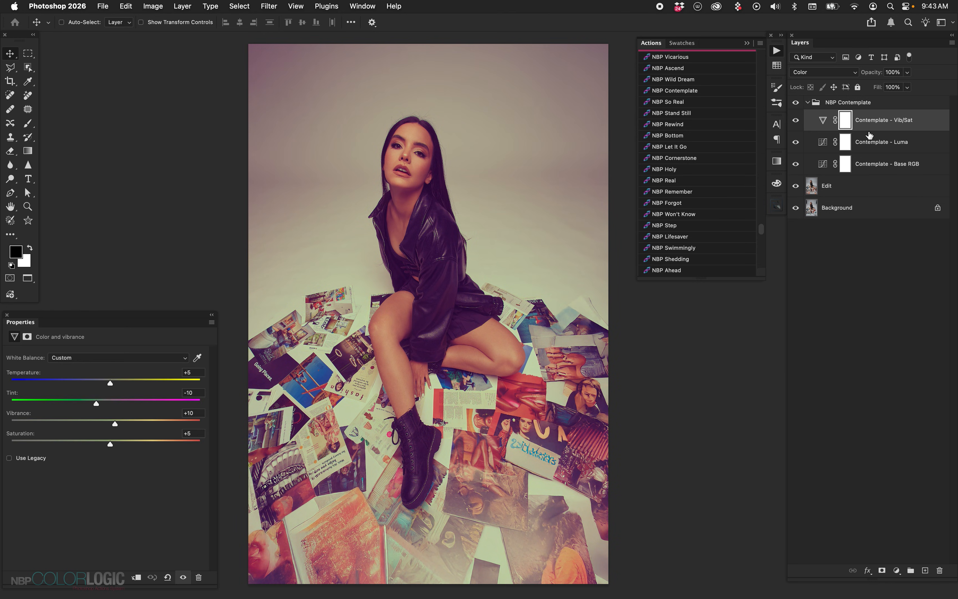
click(870, 143)
click(868, 166)
click(869, 143)
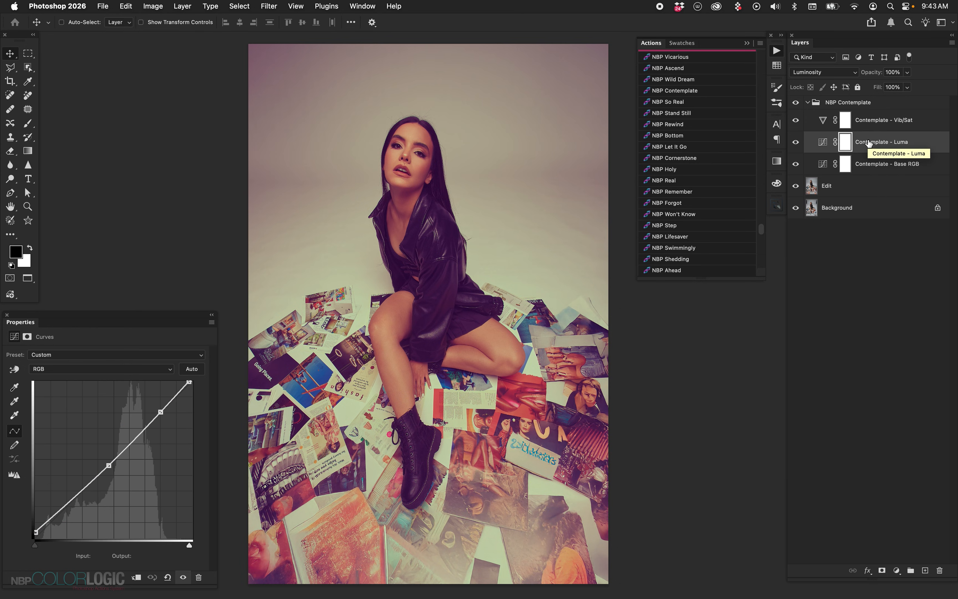
click(868, 122)
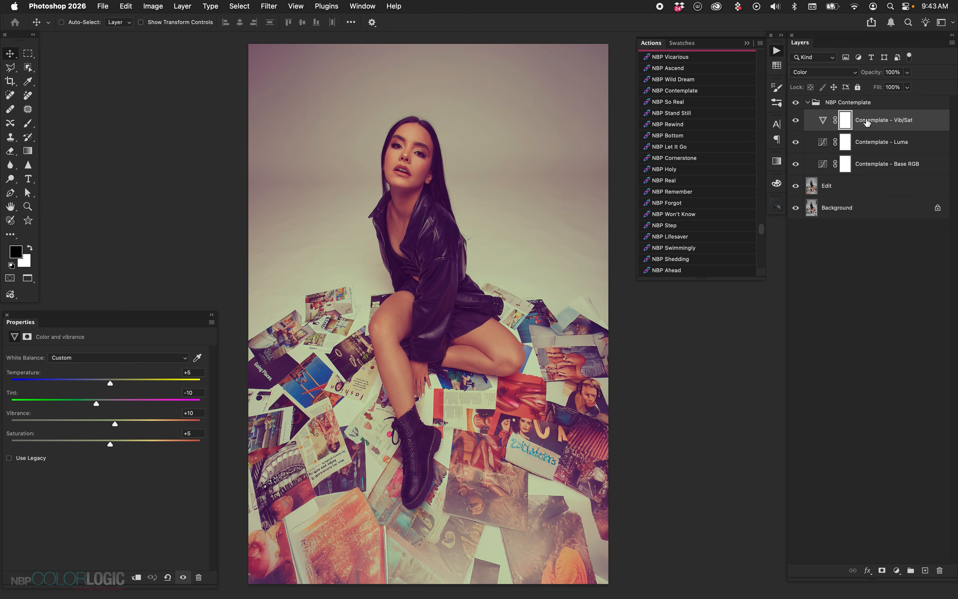
Compare the portrait with and without the NBP Contemplate group, and delete the collapsed group
click(796, 102)
click(797, 103)
click(807, 103)
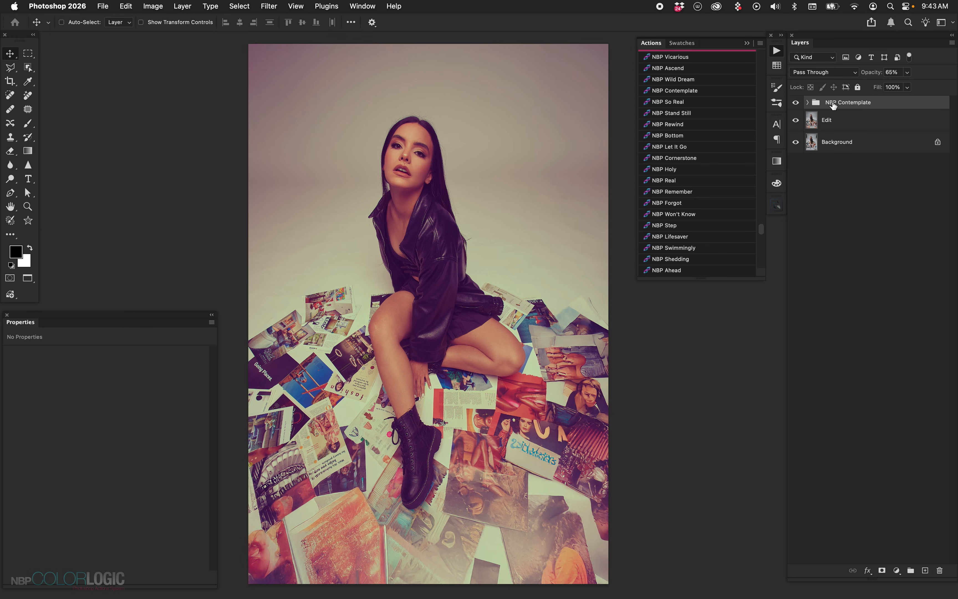
key(Delete)
Try the NBP Lifesaver grade on the portrait and delete its group
scroll(691, 171, up, 3)
scroll(689, 170, down, 3)
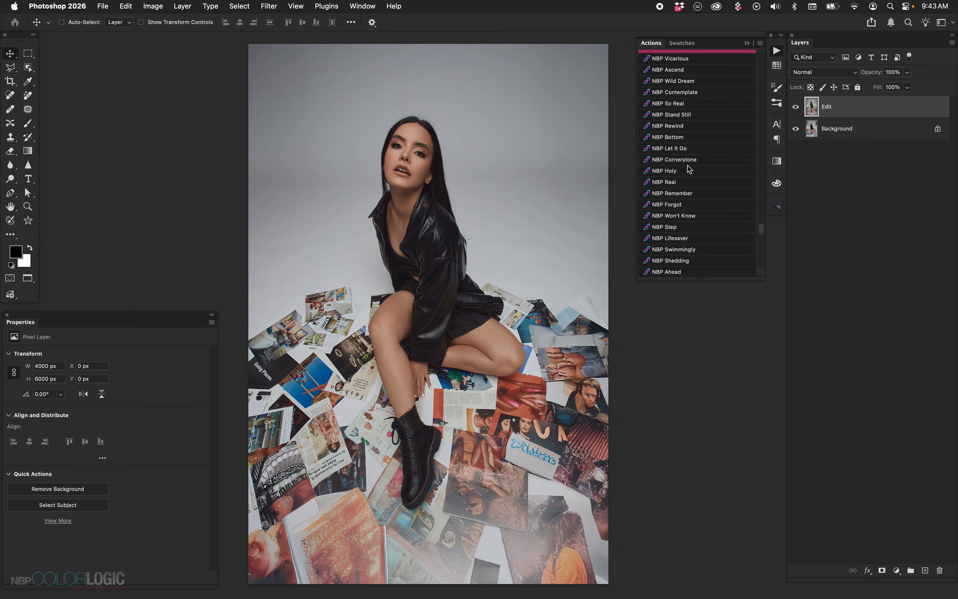
scroll(689, 170, down, 1)
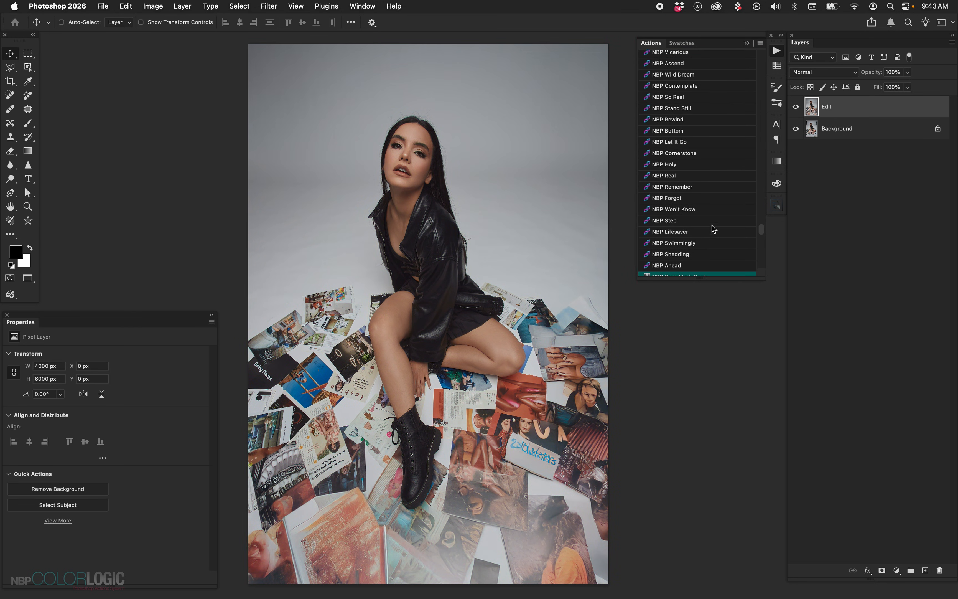
drag(714, 280, 714, 274)
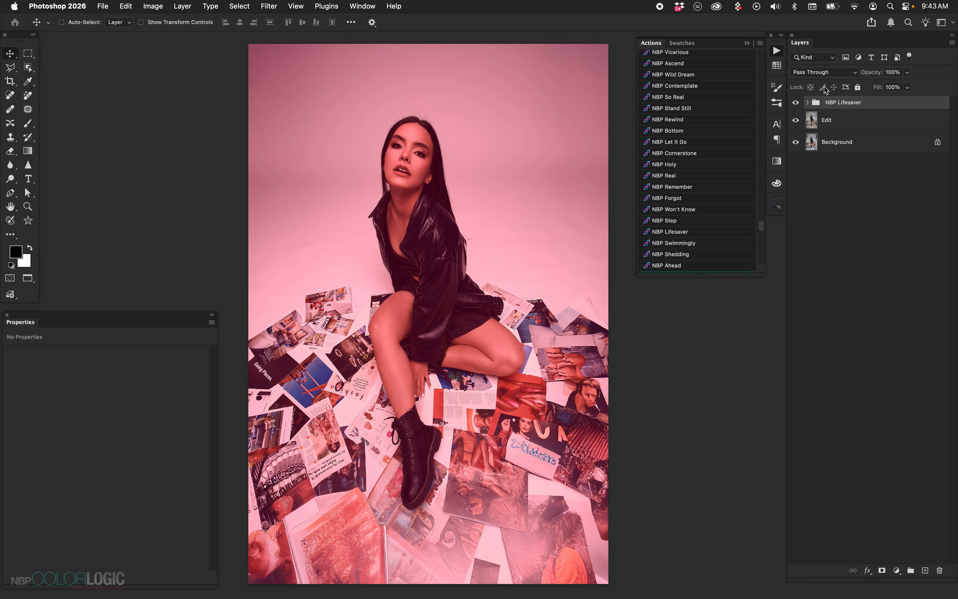
key(Delete)
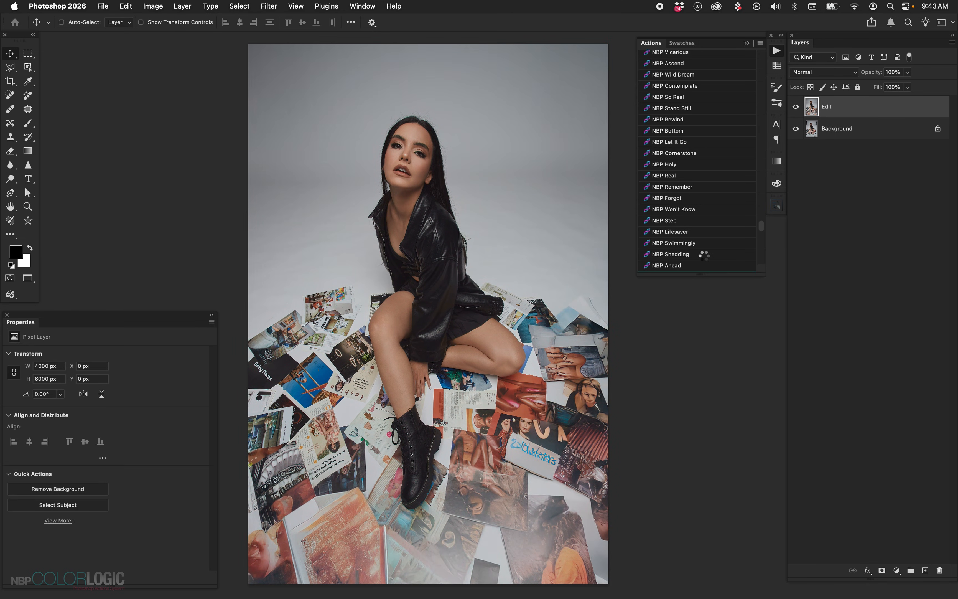
Try the NBP Shedding, NBP Won't Know, NBP Forgot and NBP Remember grades one at a time, deleting each group
click(705, 257)
key(Delete)
click(690, 210)
key(Delete)
click(687, 202)
key(Delete)
click(685, 190)
key(Delete)
Apply the NBP Real color grade above the Edit layer
click(678, 178)
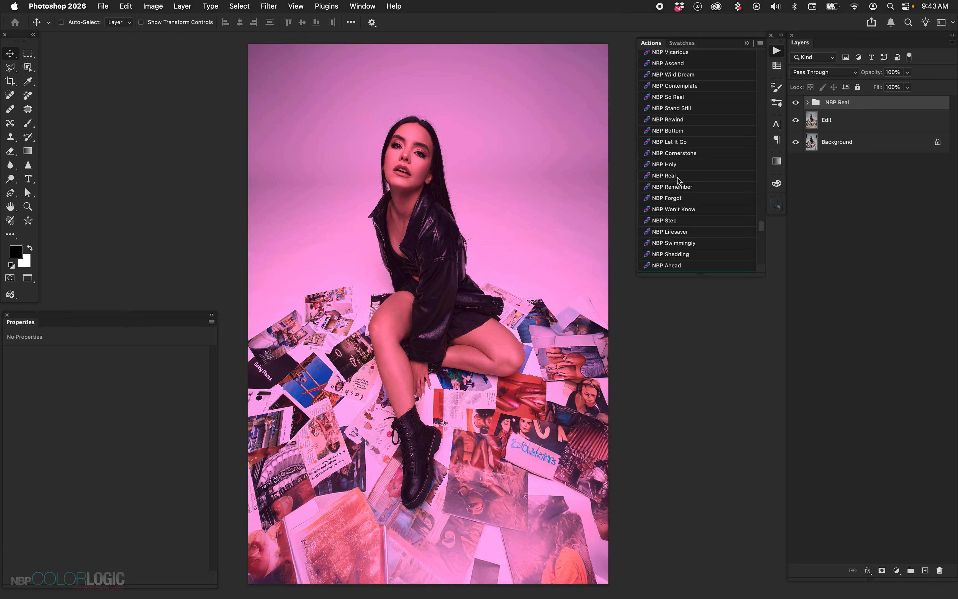
Delete the NBP Real group, try the NBP Holy grade on the portrait and delete its group
key(Delete)
click(676, 165)
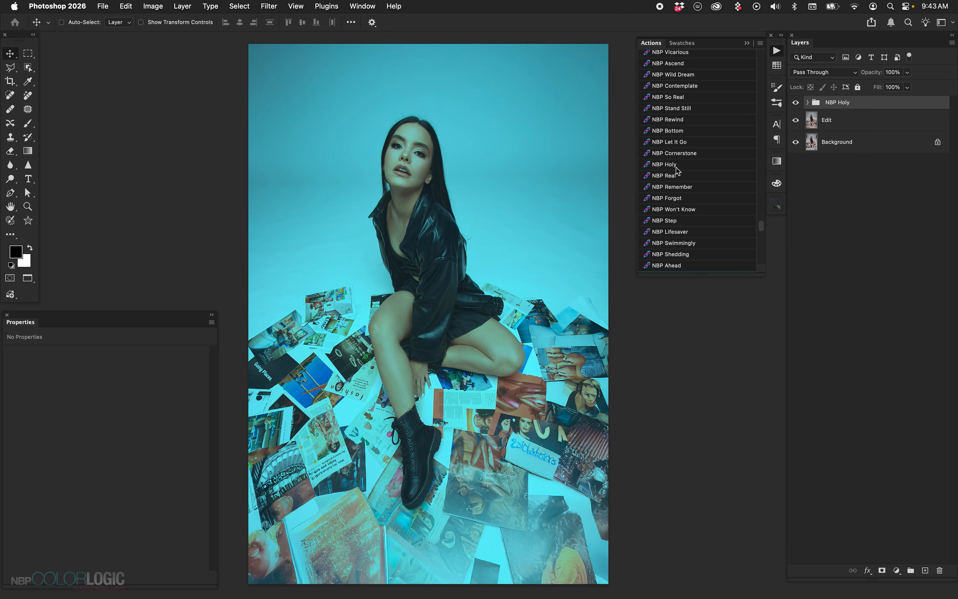
key(Delete)
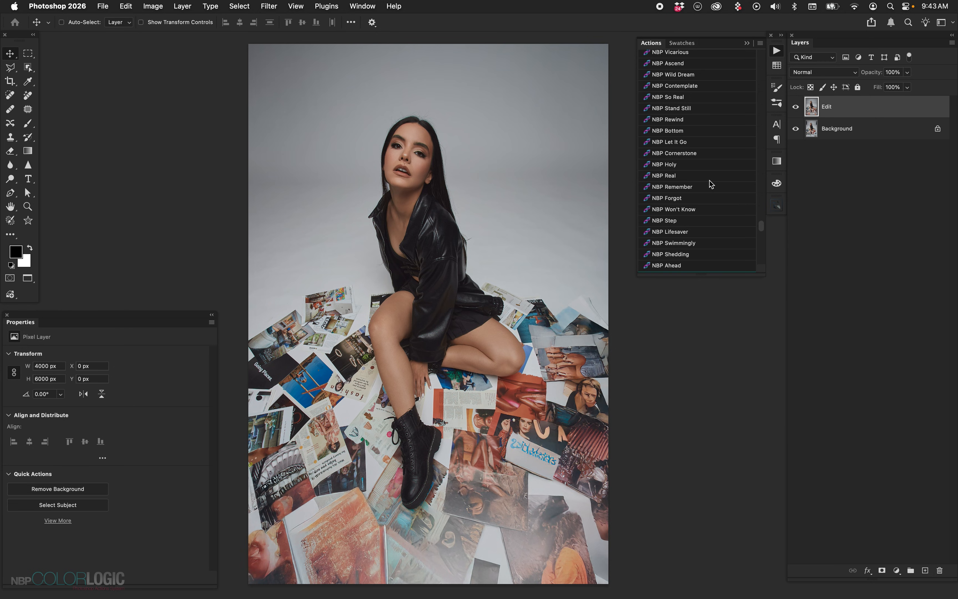
Add a Curves adjustment layer above the Edit layer and load the Acidity - Real preset
click(897, 570)
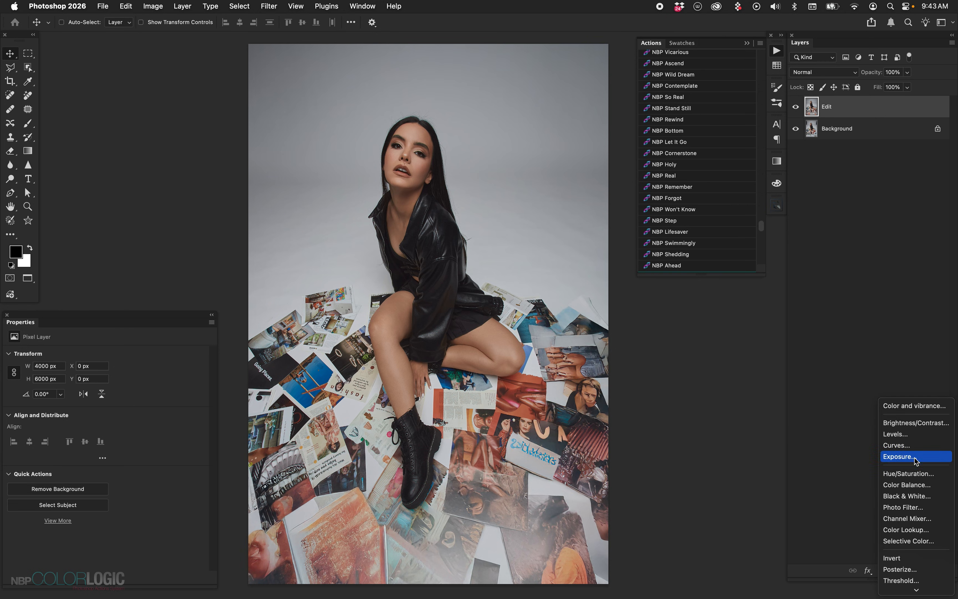
click(911, 445)
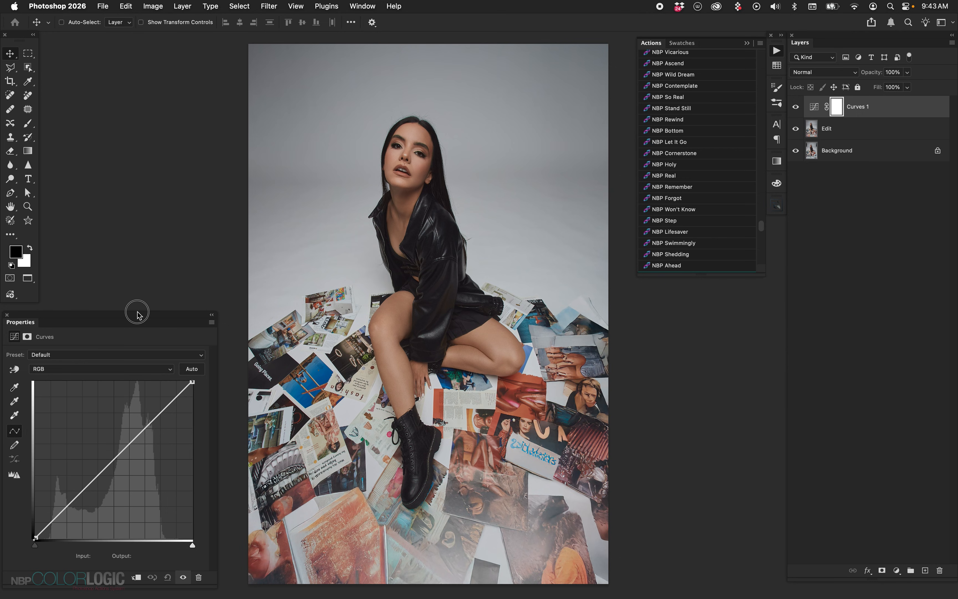
drag(139, 315, 159, 316)
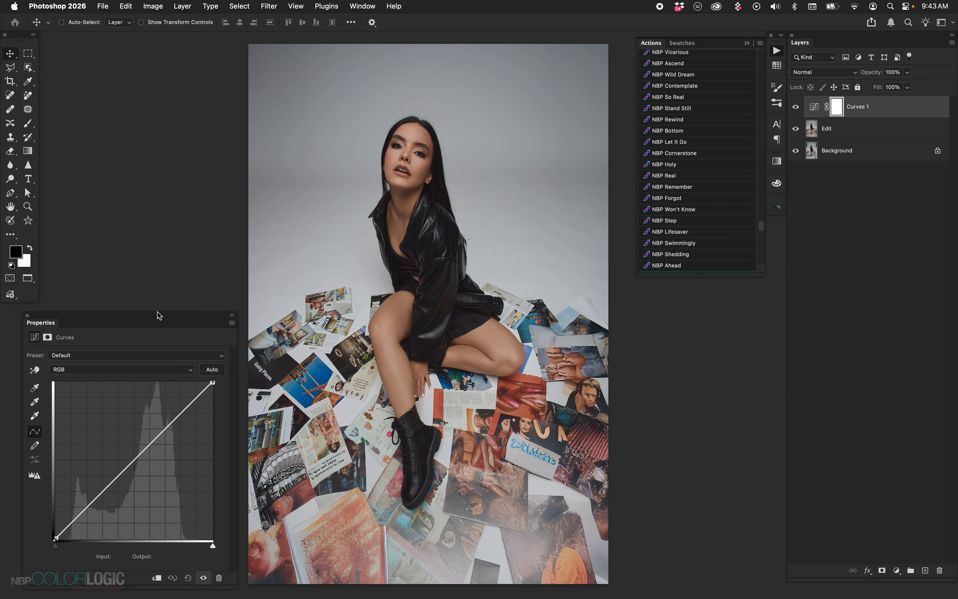
click(123, 356)
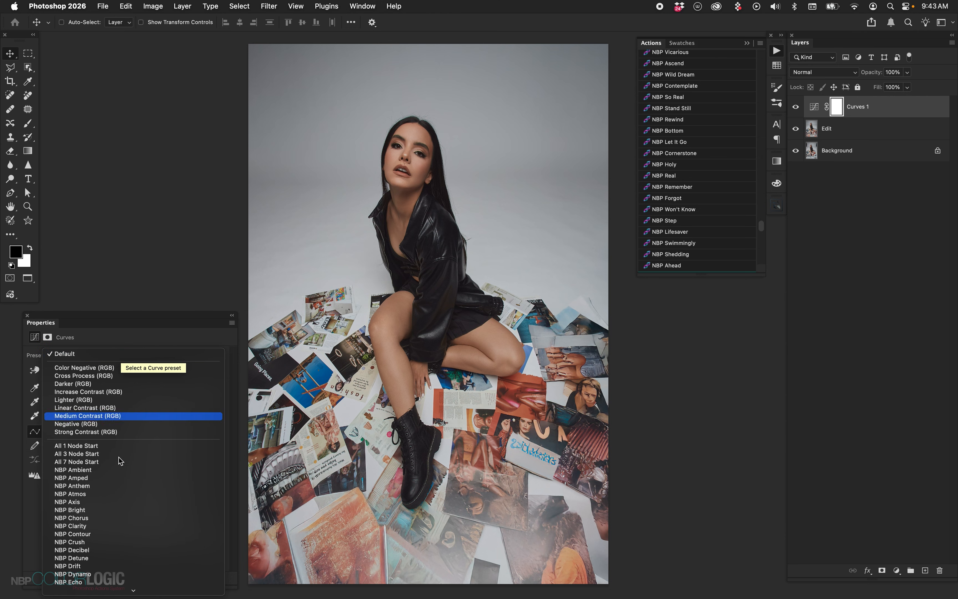
scroll(119, 486, down, 15)
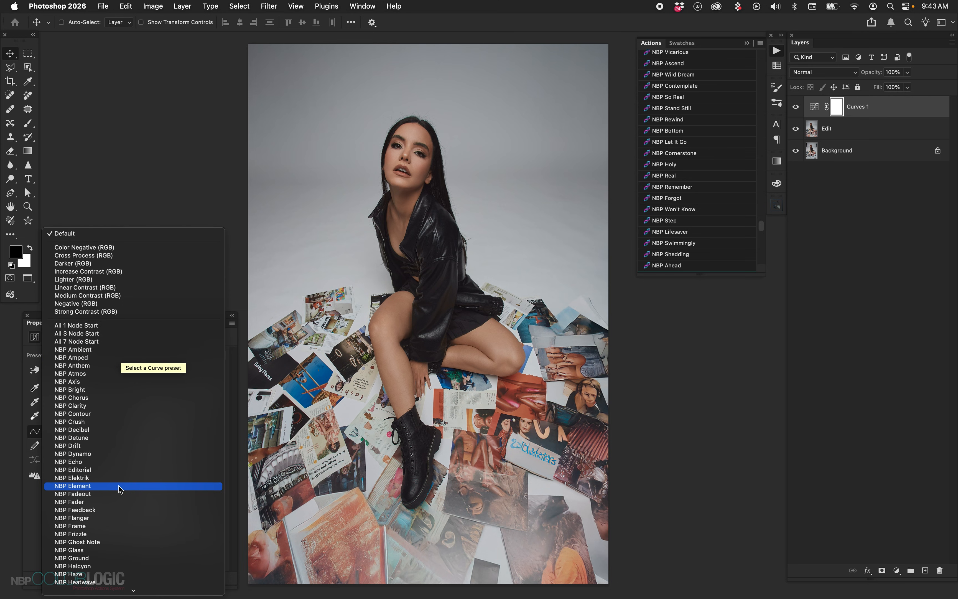
scroll(119, 486, down, 20)
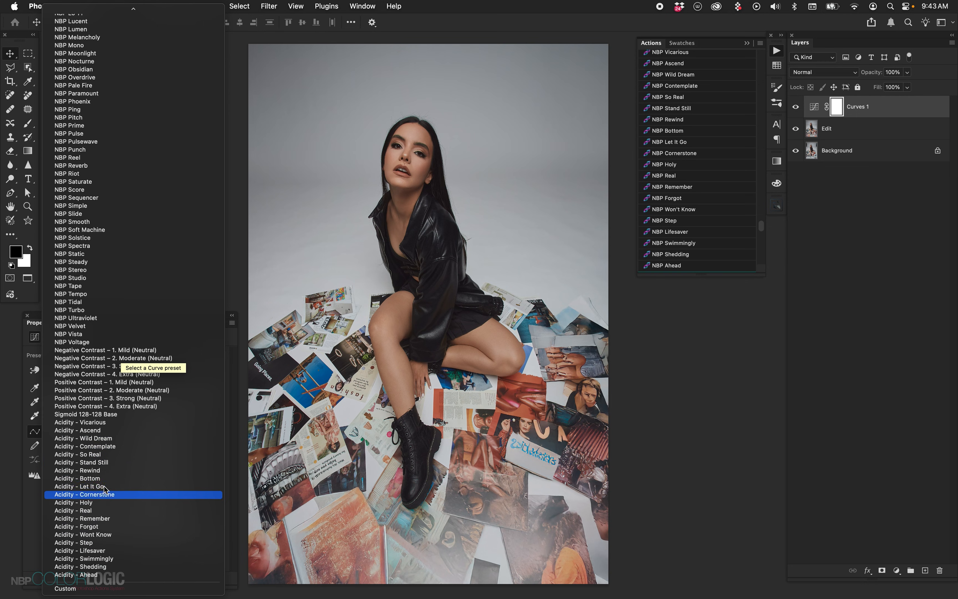
click(114, 511)
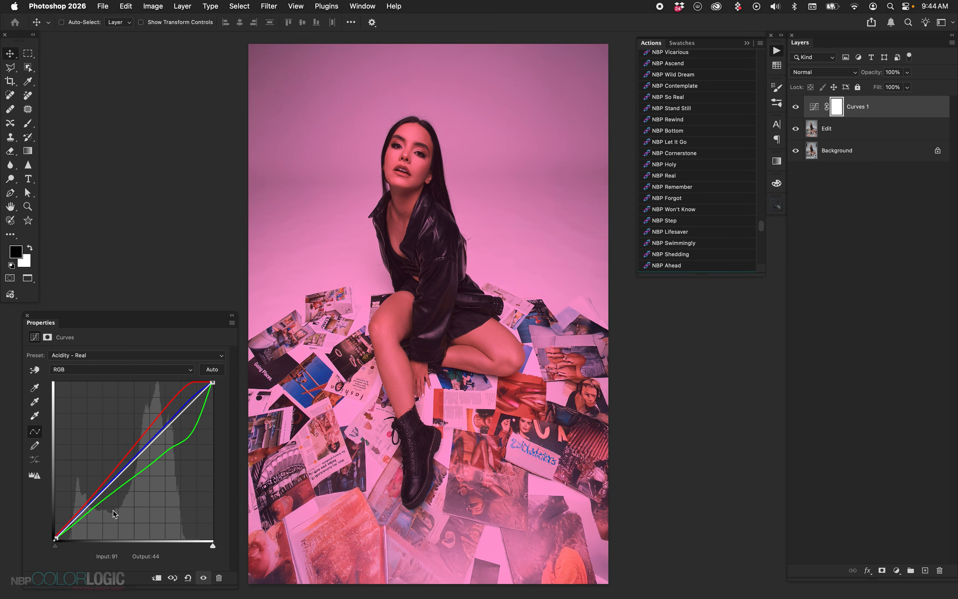
Try the curve presets Acidity - Remember, Forgot, Wont Know, Step and Lifesaver one at a time on the Curves layer
click(119, 355)
click(119, 366)
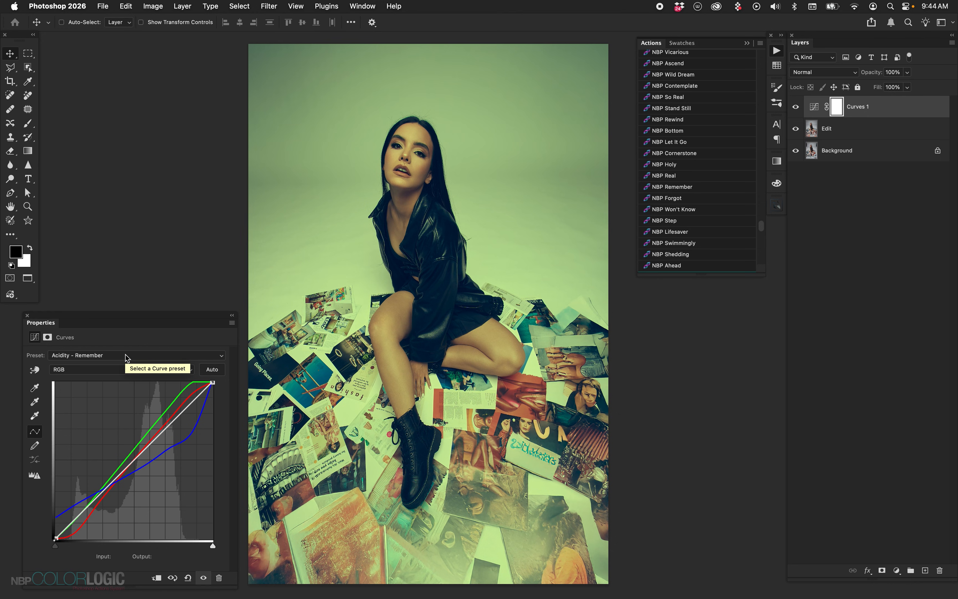
click(126, 357)
click(120, 366)
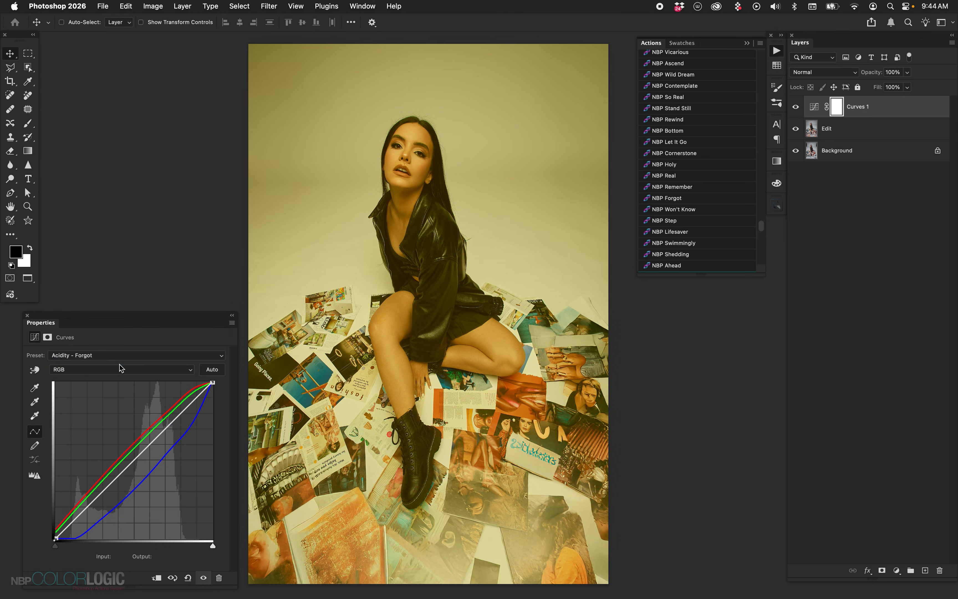
click(125, 356)
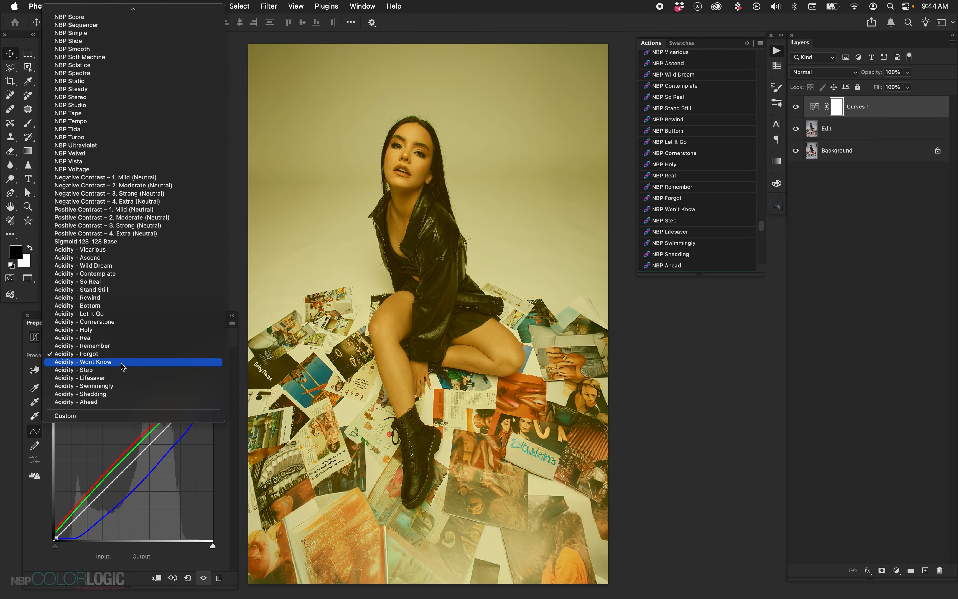
click(123, 364)
click(127, 356)
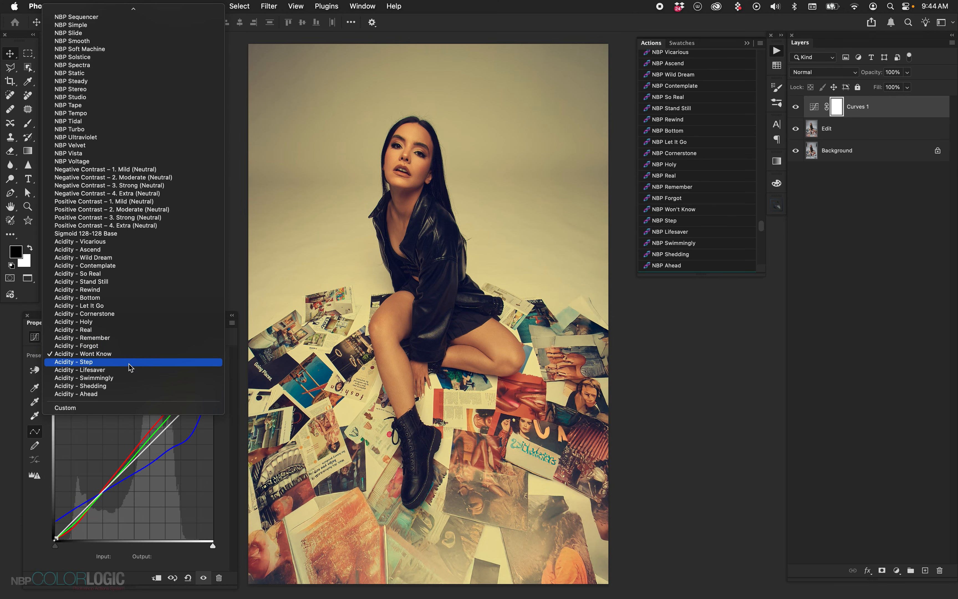
click(131, 363)
click(130, 356)
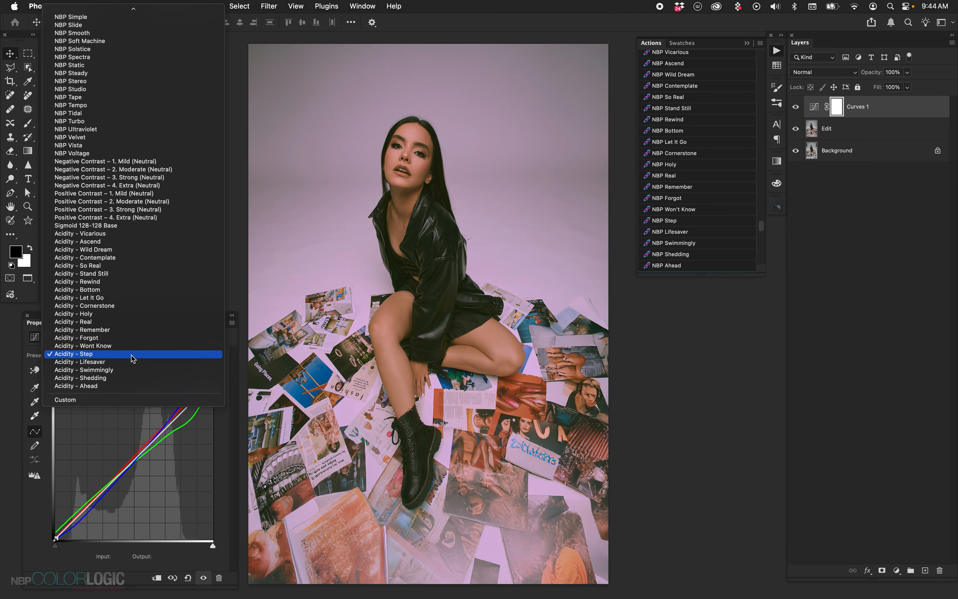
click(131, 367)
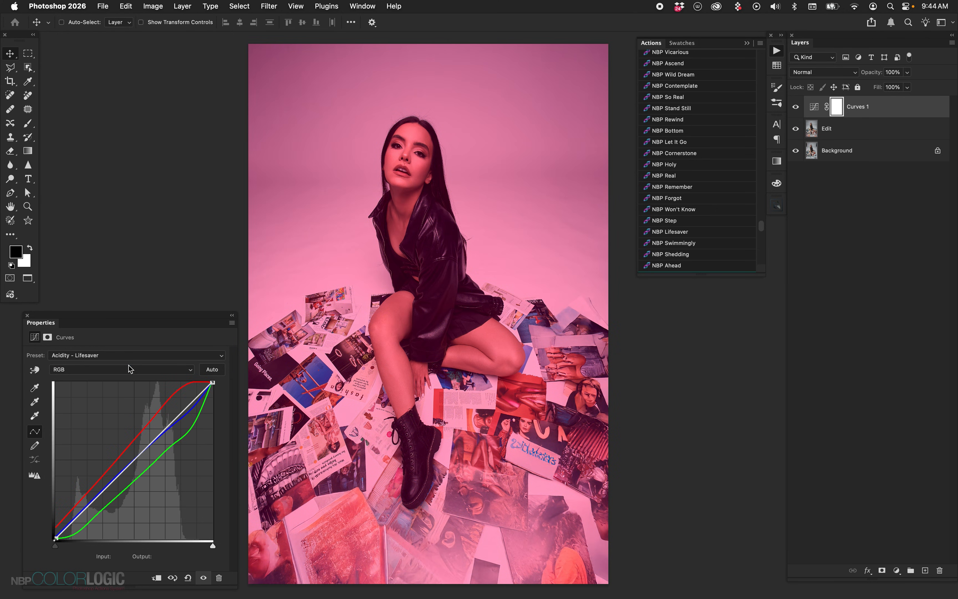
Try the curve presets Acidity - Swimmingly, Shedding, Ahead and Contemplate one at a time on the Curves layer
click(130, 357)
click(125, 364)
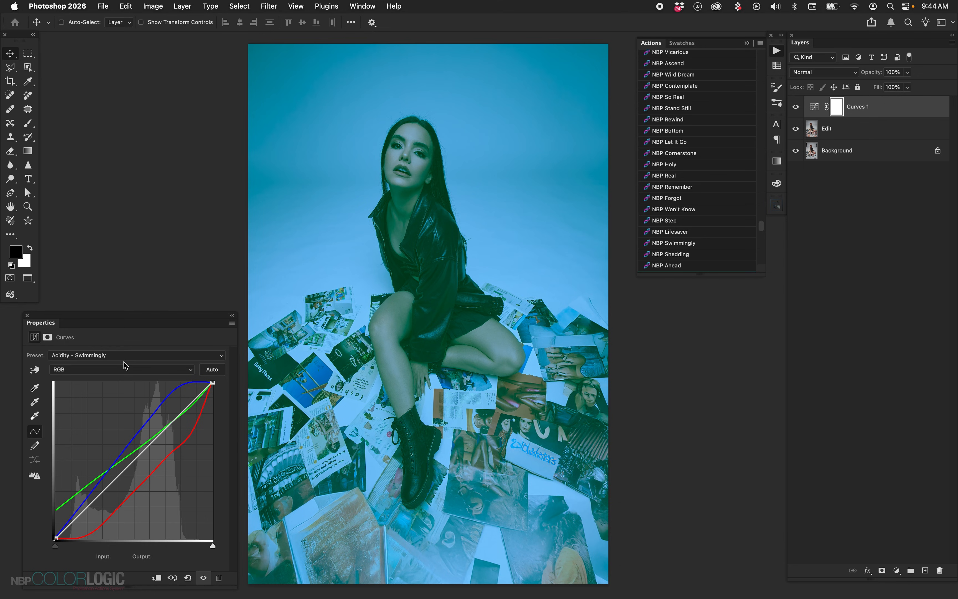
click(123, 357)
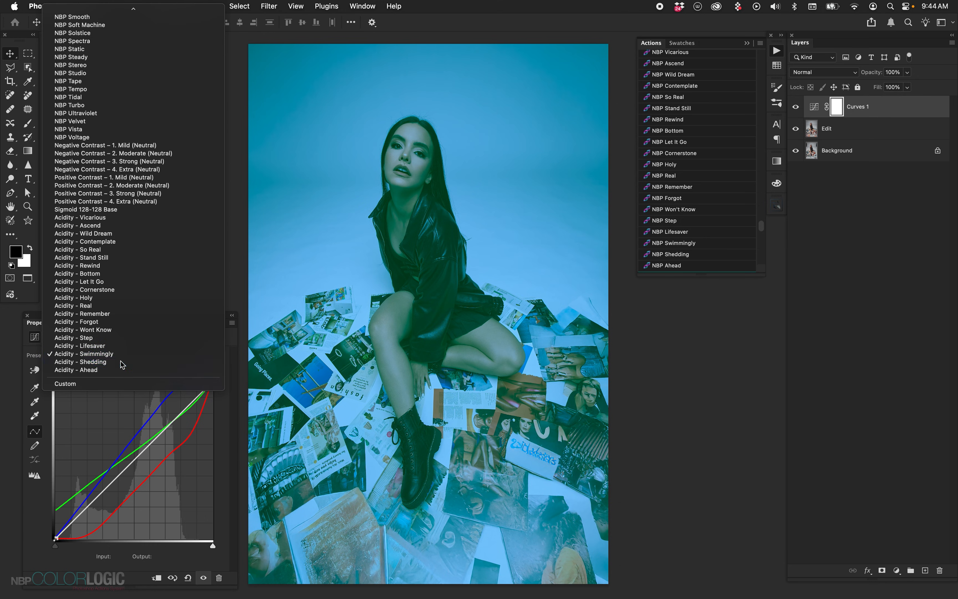
click(121, 363)
click(143, 357)
click(141, 362)
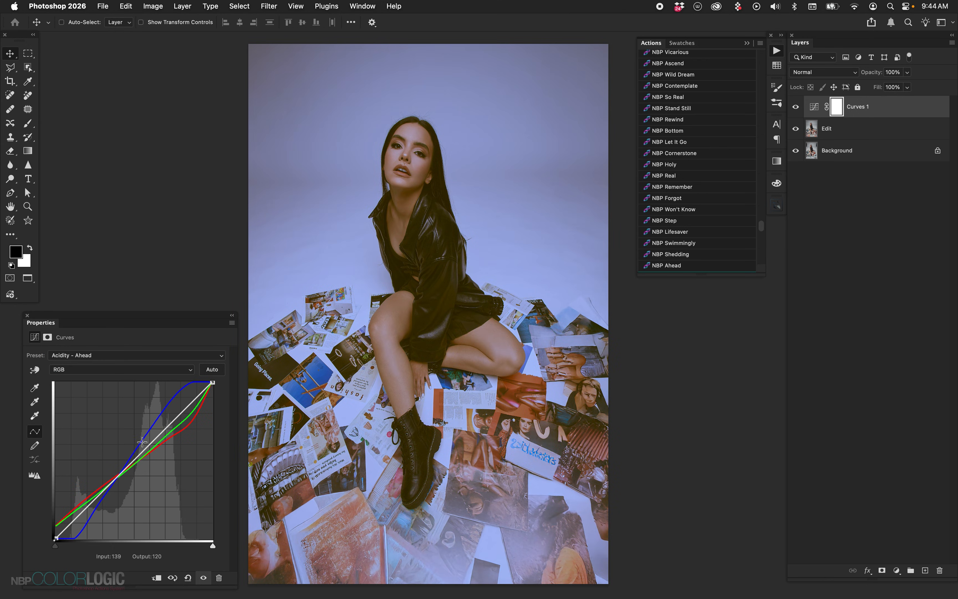
click(144, 356)
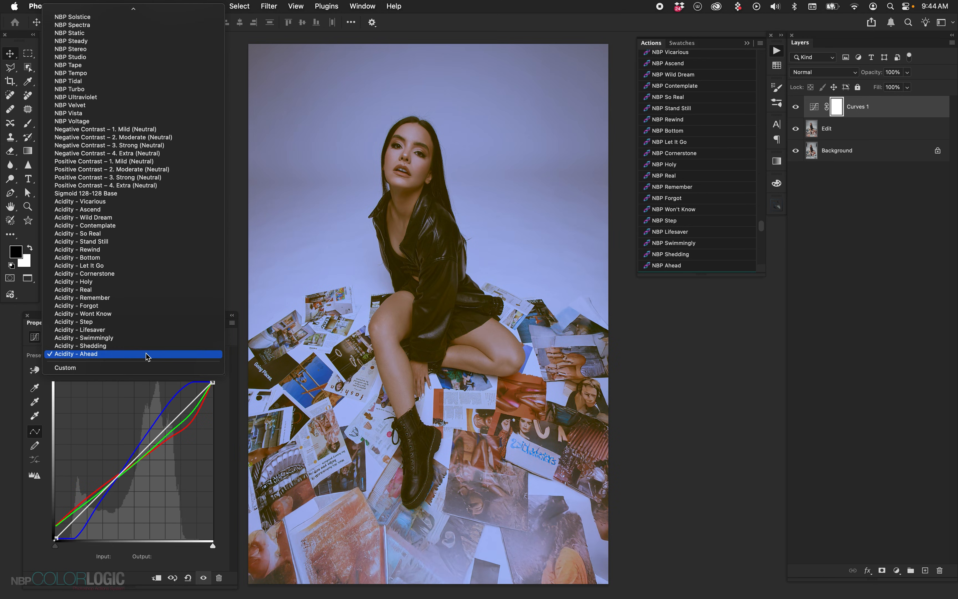
click(138, 227)
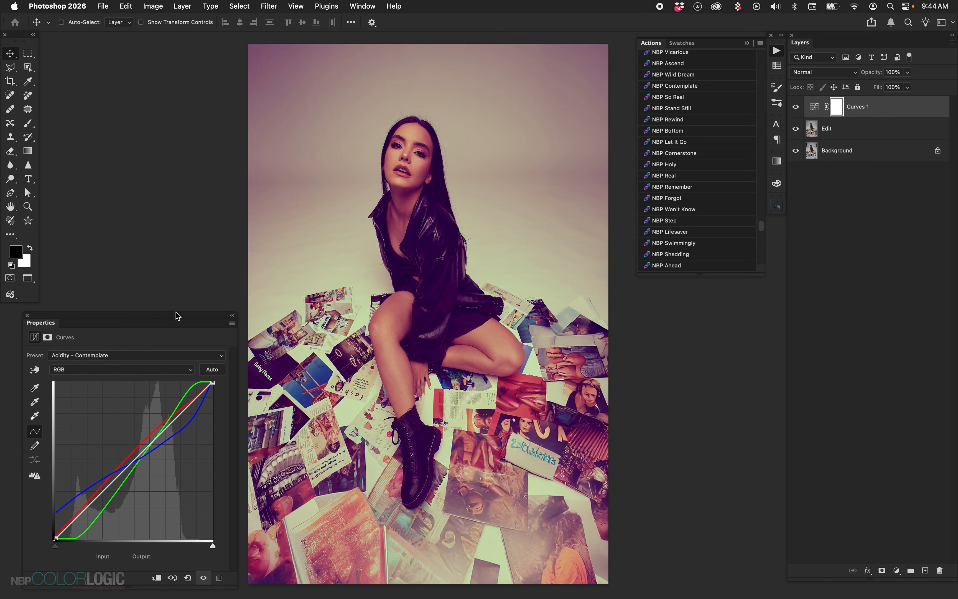
Examine the individual Red and Green channel curves of the Acidity - Contemplate preset and return to the RGB composite
click(164, 359)
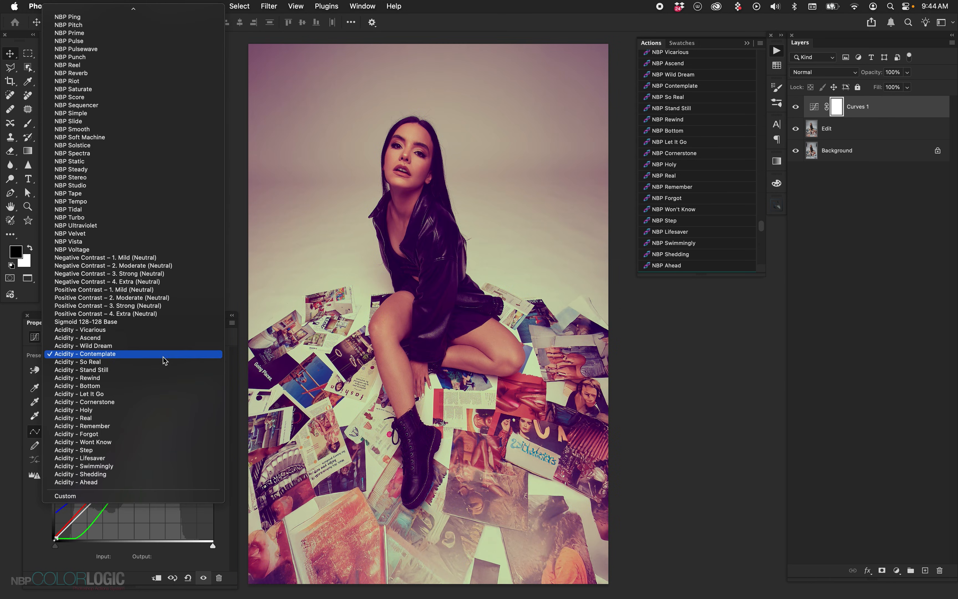
click(87, 571)
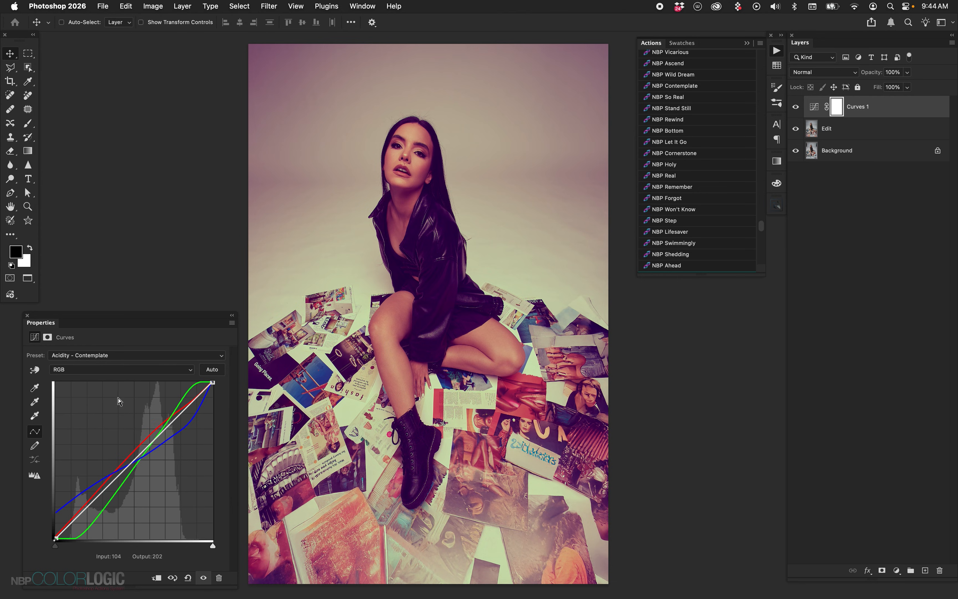
click(117, 369)
click(121, 381)
click(121, 369)
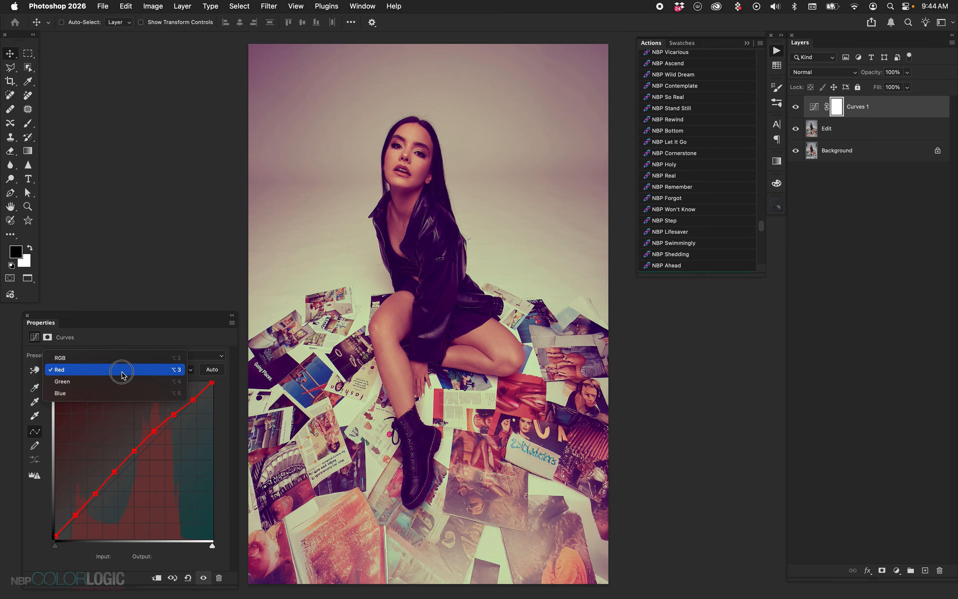
click(124, 381)
click(126, 372)
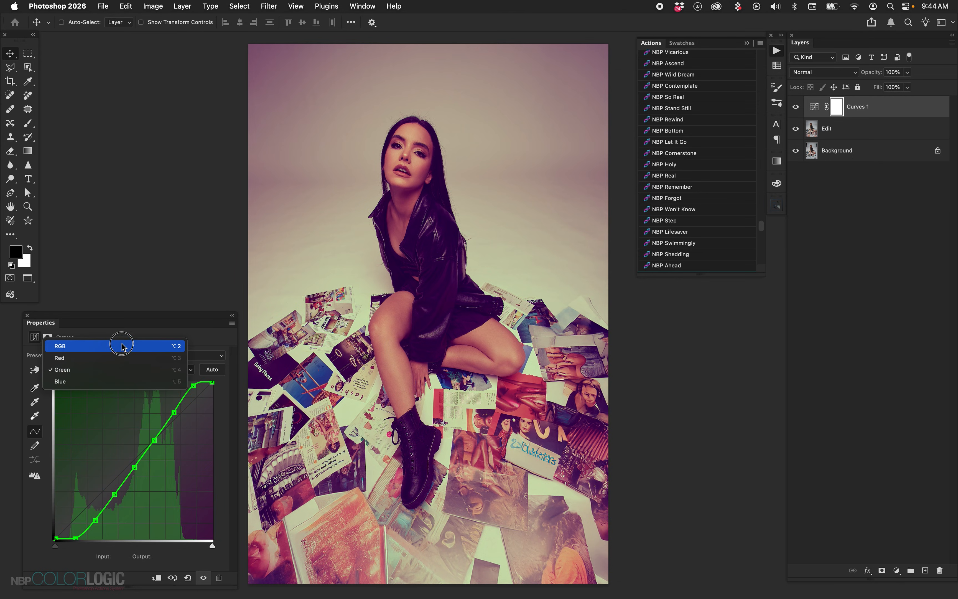
click(123, 346)
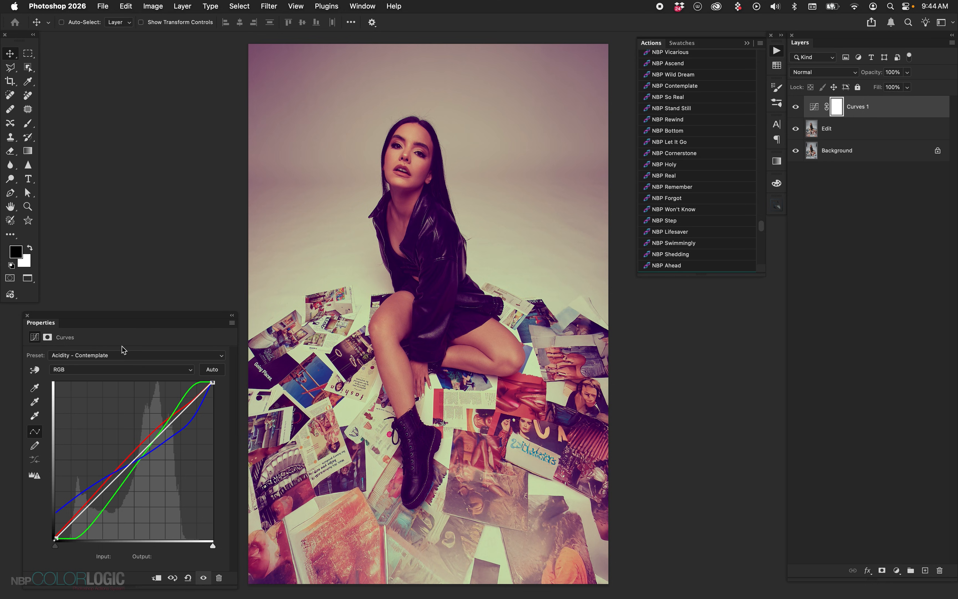
Try the Acidity - Wild Dream and Acidity - Ascend presets and delete the Curves layer
click(121, 356)
click(119, 345)
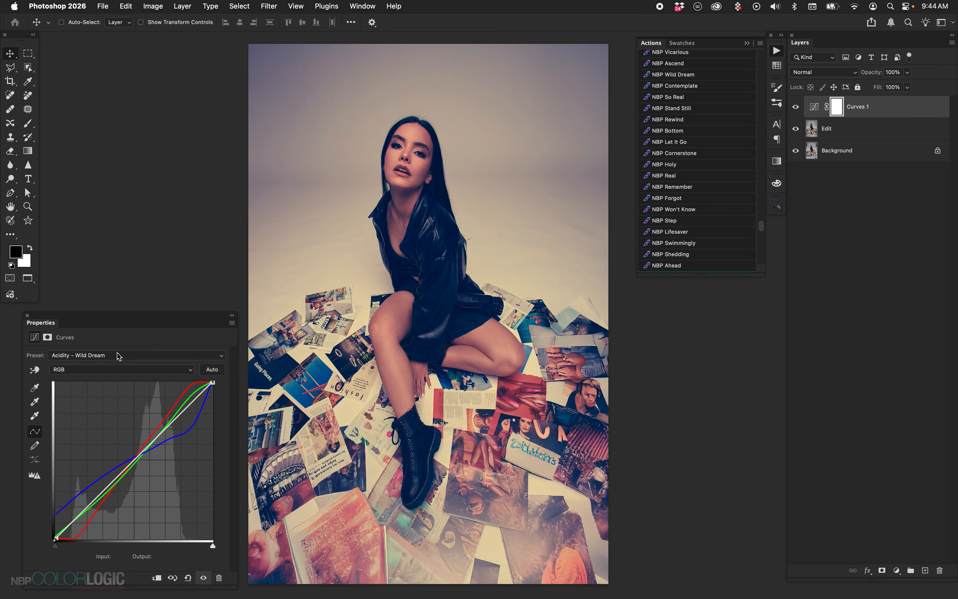
click(118, 356)
click(117, 348)
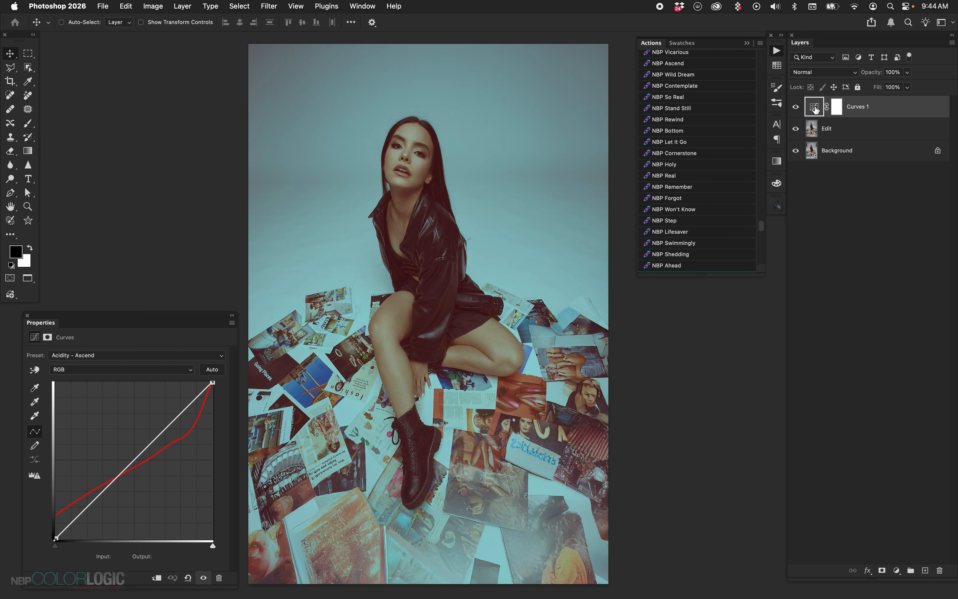
key(BackSpace)
Apply the NBP Won't Know grade above the Edit layer and select its Base RGB curves layer
click(710, 211)
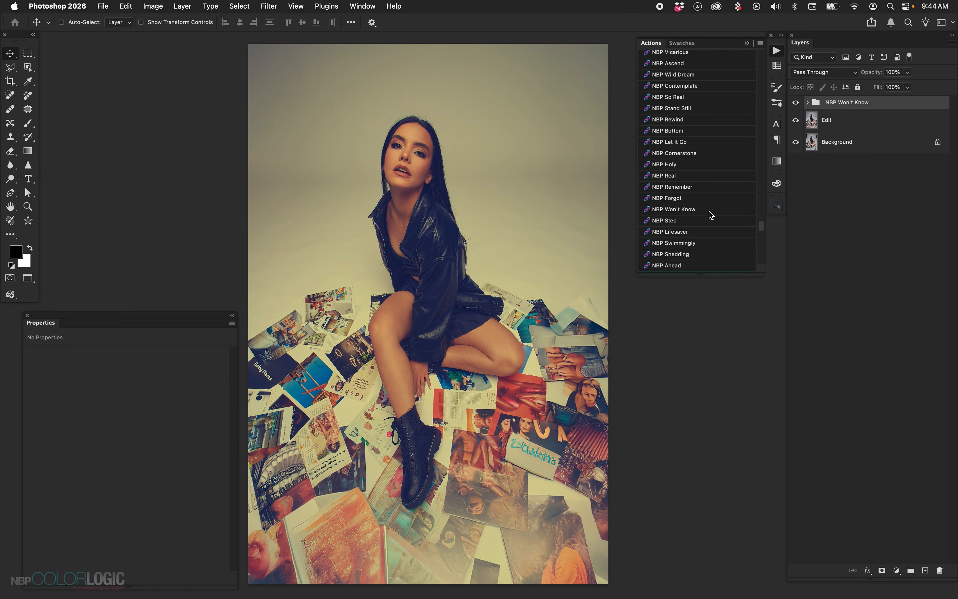
click(808, 102)
click(819, 165)
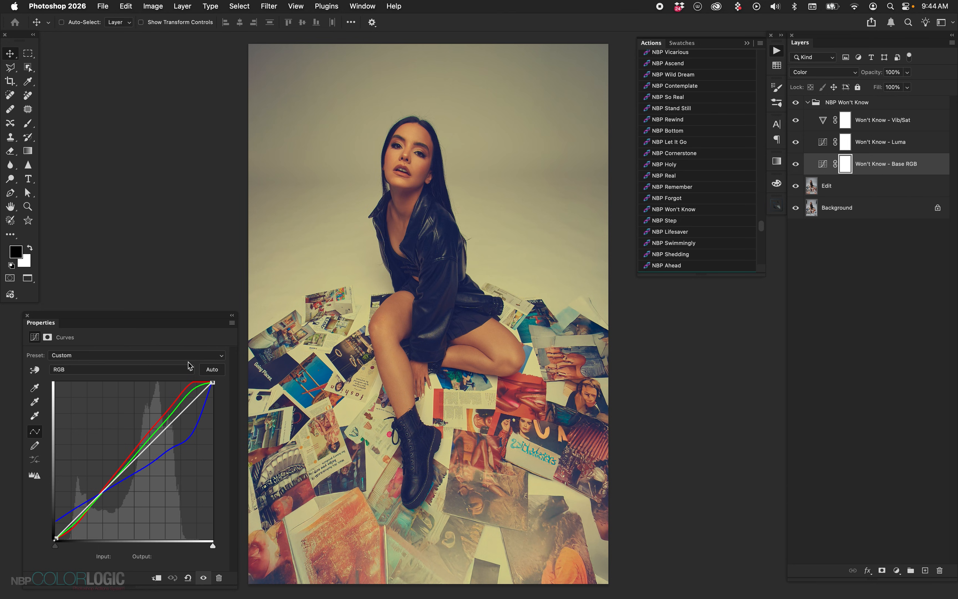
Try the Acidity - Let It Go preset on the Base RGB curves layer and replace it with Acidity - Stand Still
click(187, 358)
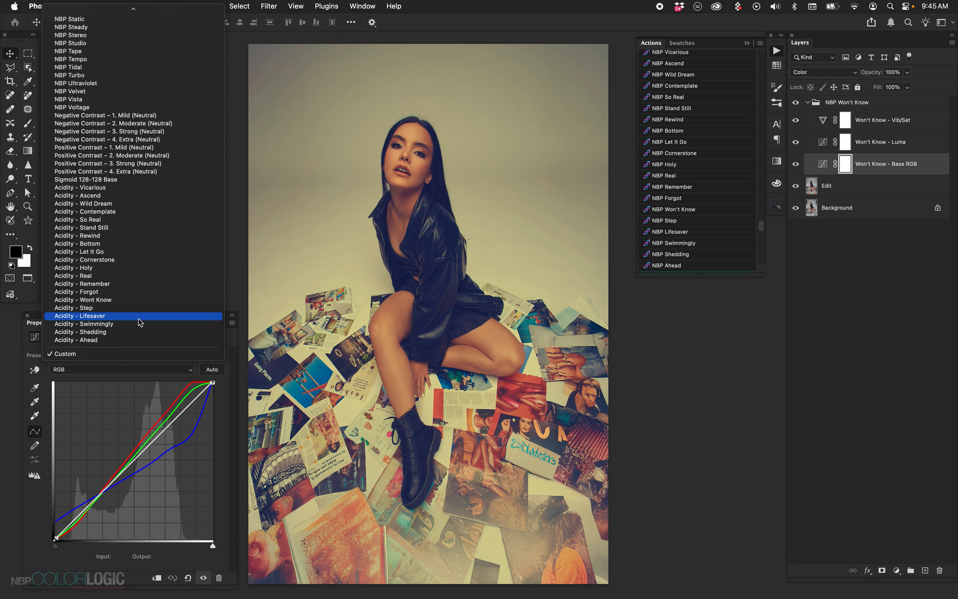
click(137, 252)
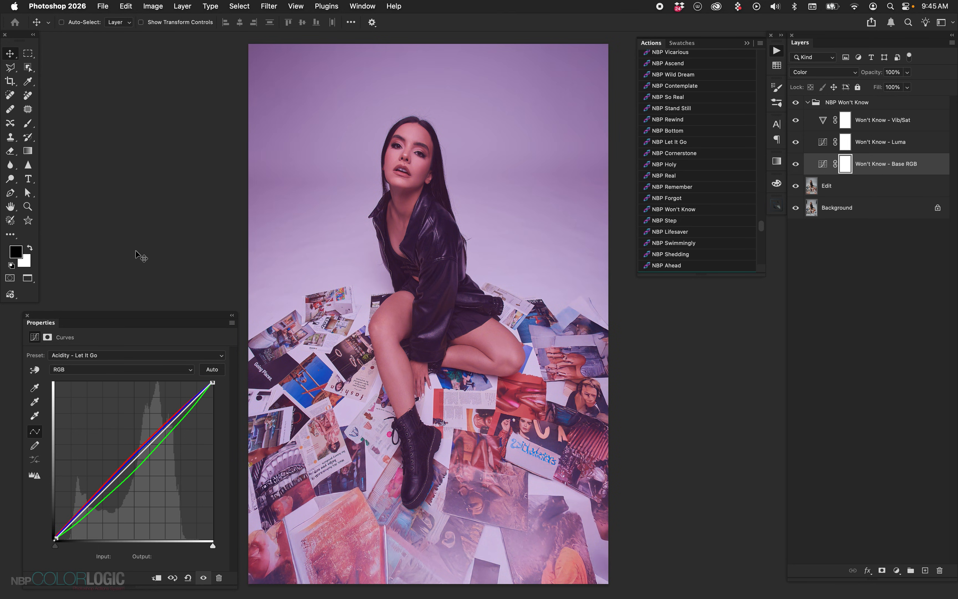
click(134, 360)
click(130, 329)
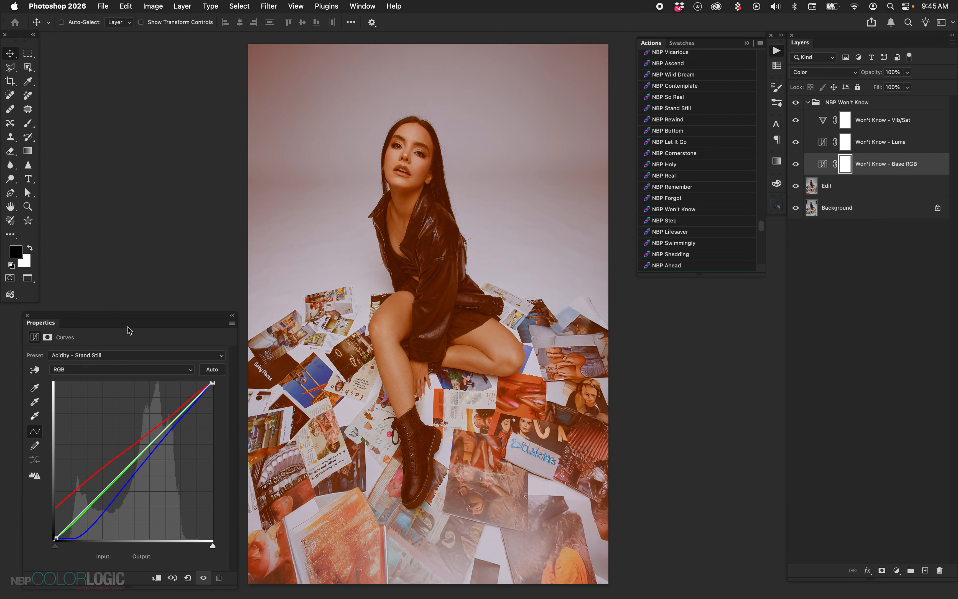
Reduce the vibrance on the Won't Know - Vib/Sat layer and collapse the NBP Won't Know group
click(866, 145)
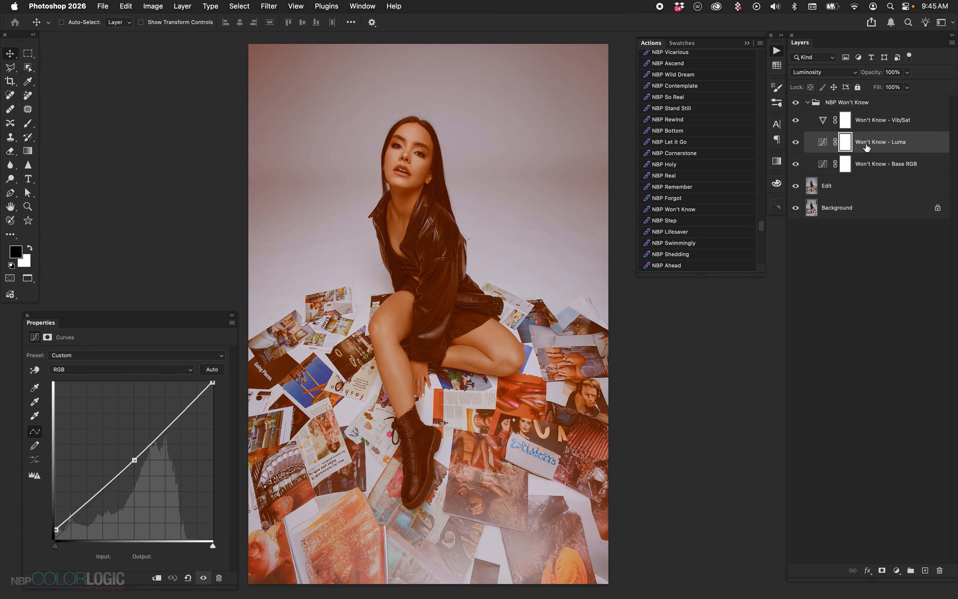
click(878, 130)
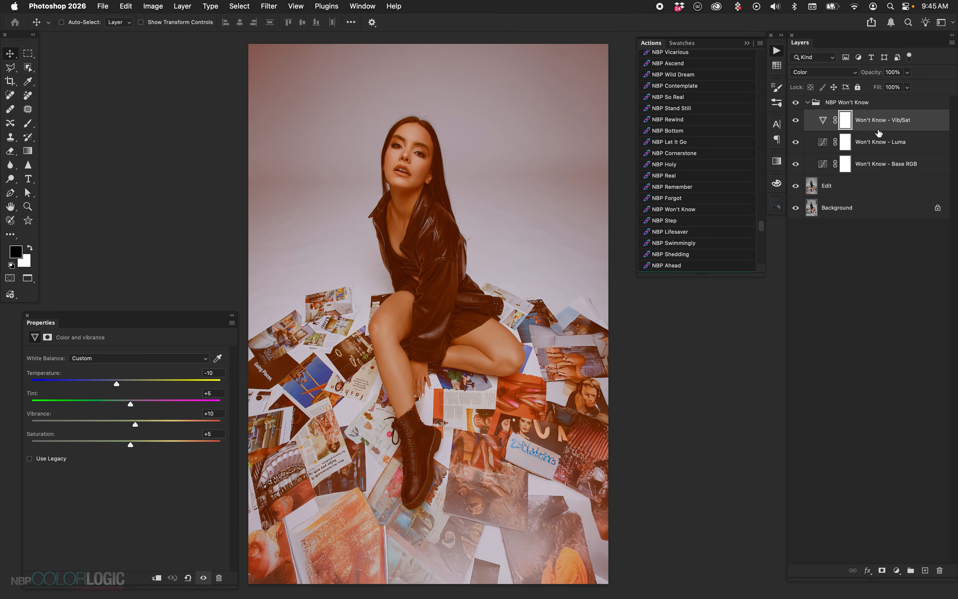
click(866, 106)
click(822, 125)
click(163, 423)
click(105, 427)
click(808, 103)
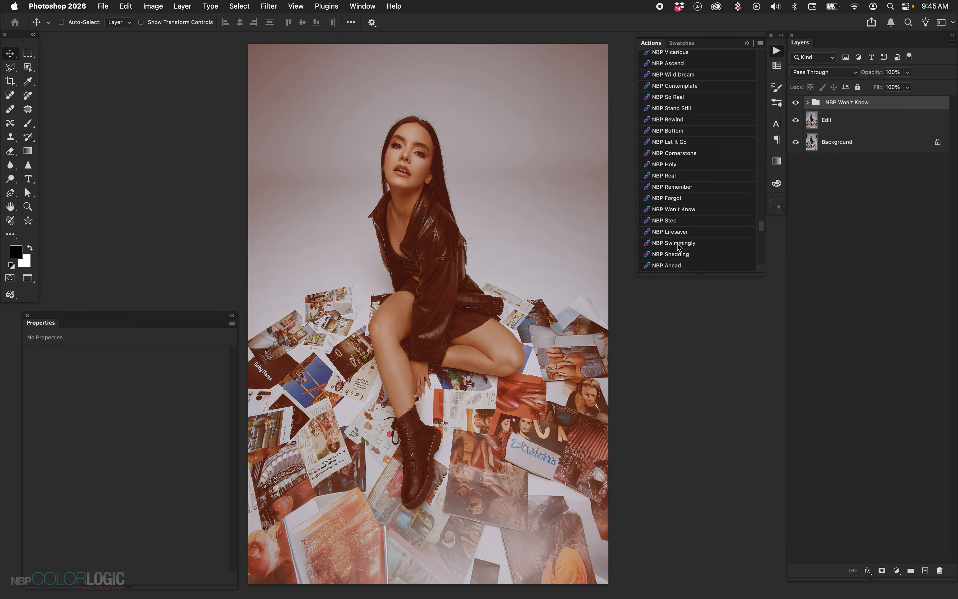
Apply the NBP Swimmingly grade at 50% opacity, lower the NBP Won't Know group to 75%, and preview the result against the Edit layer
click(706, 243)
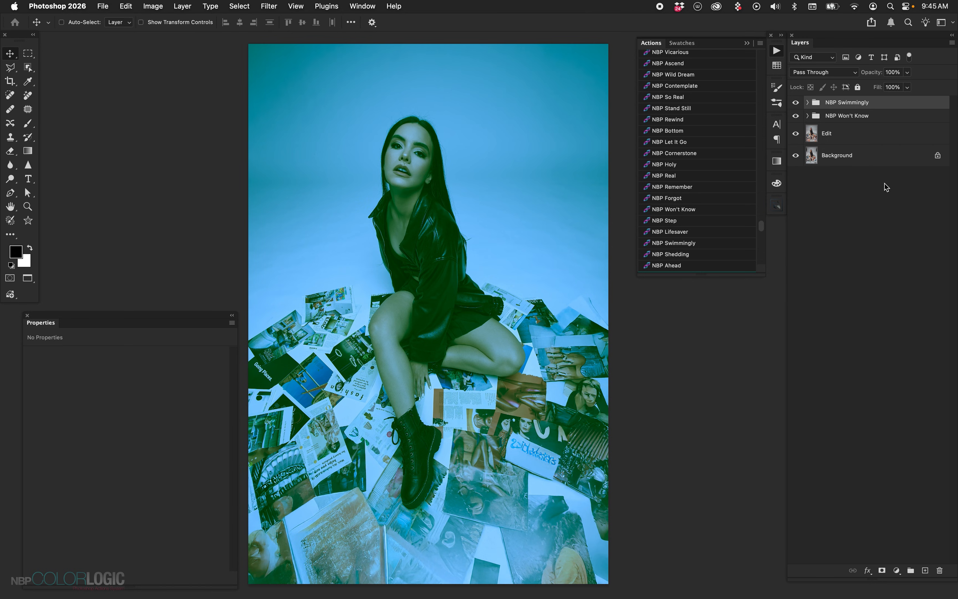
key(5)
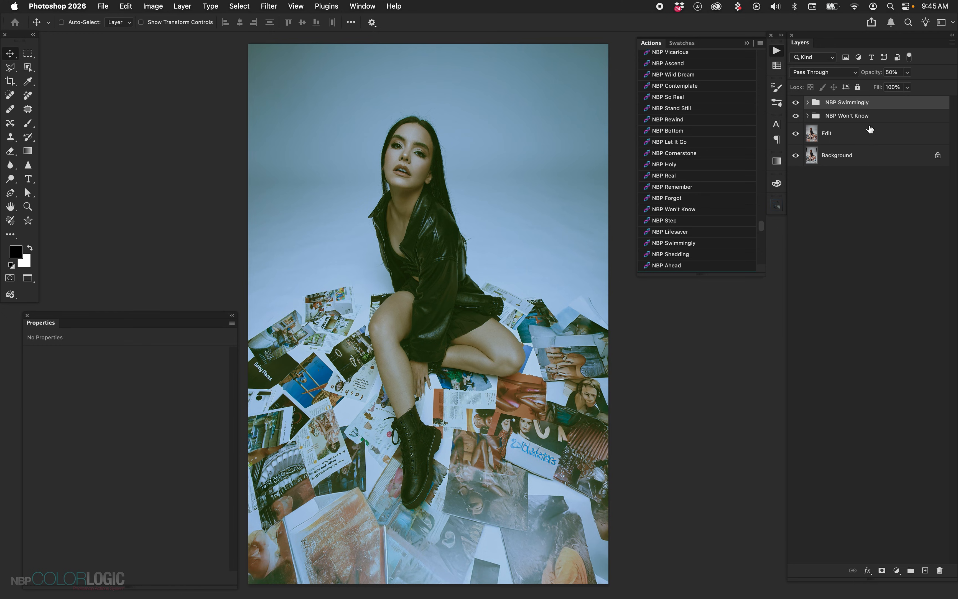
click(857, 121)
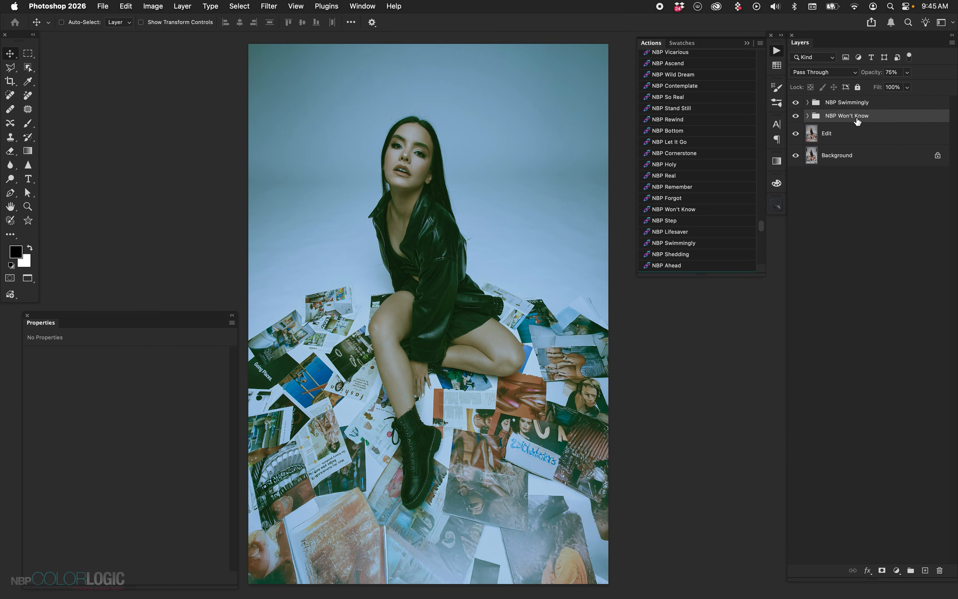
alt+click(796, 135)
alt+click(795, 134)
Run the Linear Contrast action to add its luminosity gradient map above the NBP grade groups
scroll(703, 154, up, 15)
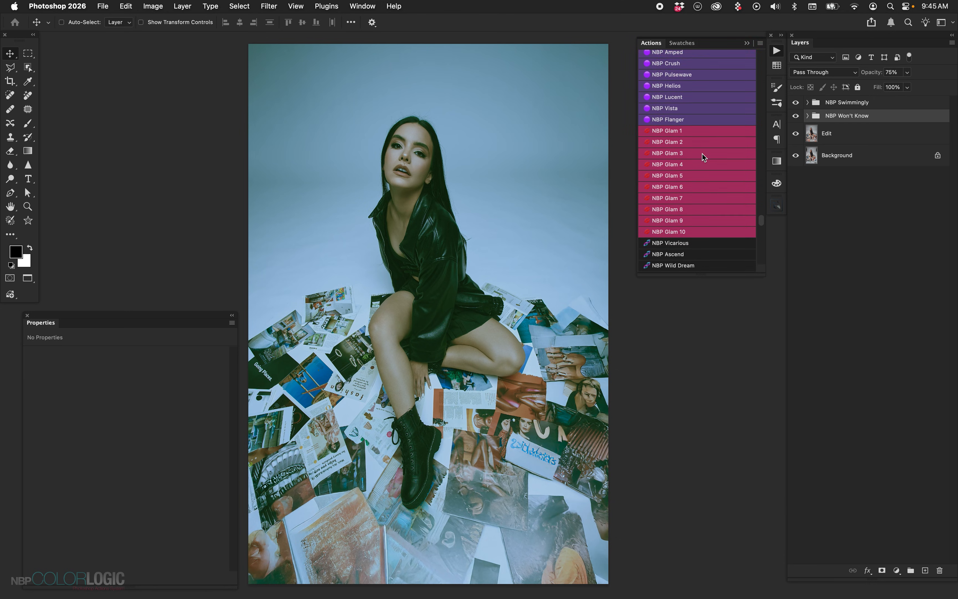
scroll(703, 158, up, 10)
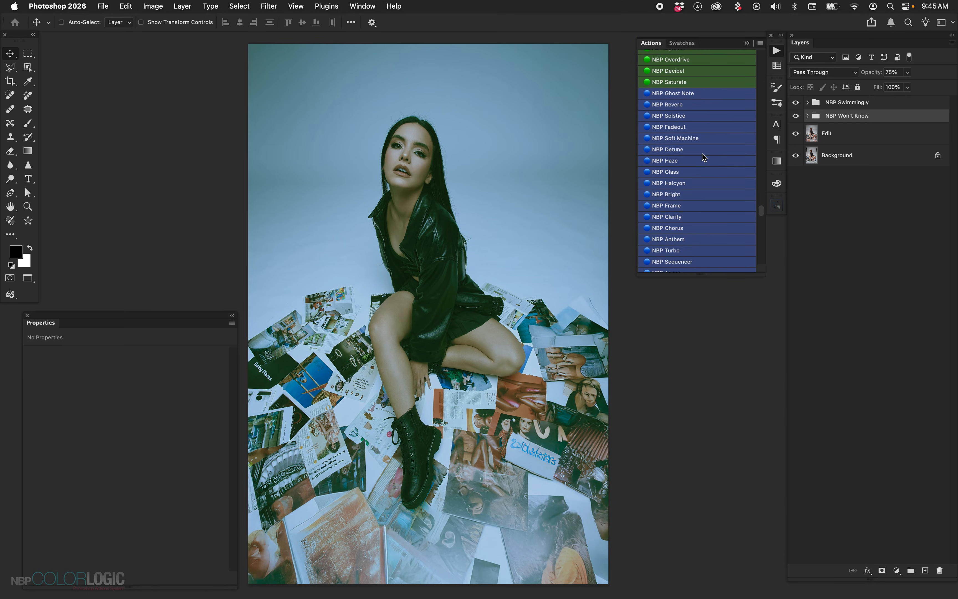
scroll(703, 157, up, 10)
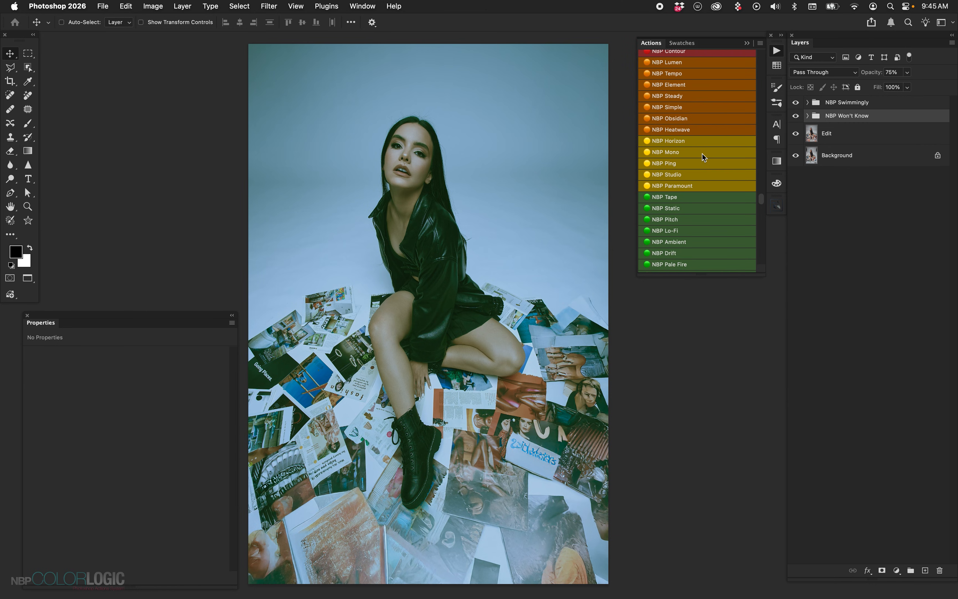
scroll(703, 157, up, 10)
scroll(703, 155, up, 5)
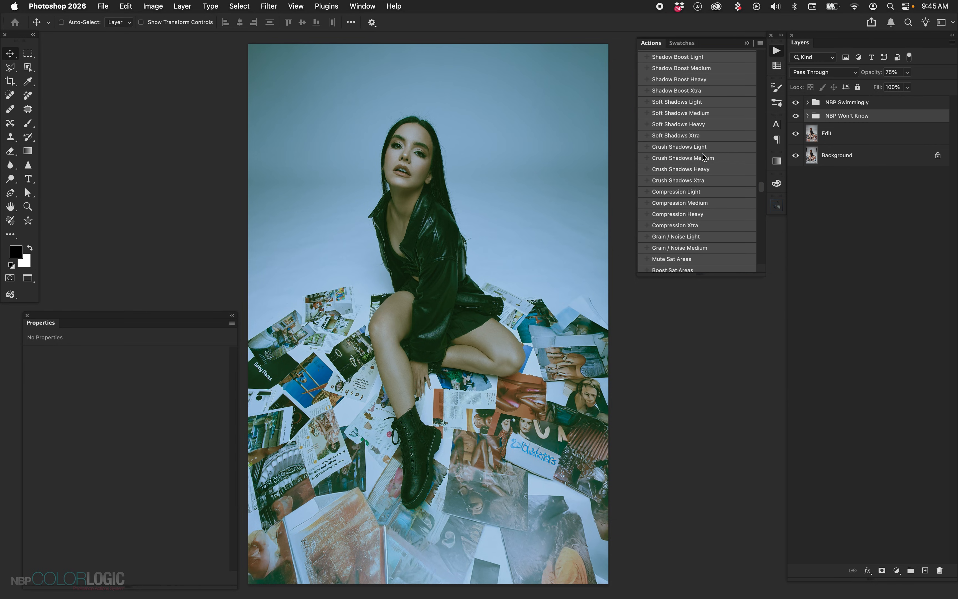
scroll(703, 147, up, 5)
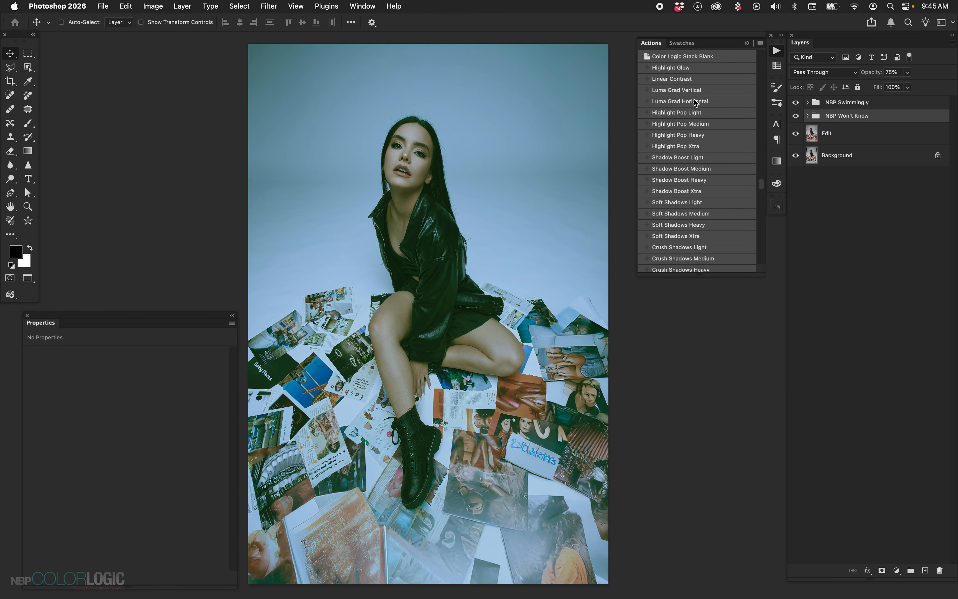
click(687, 80)
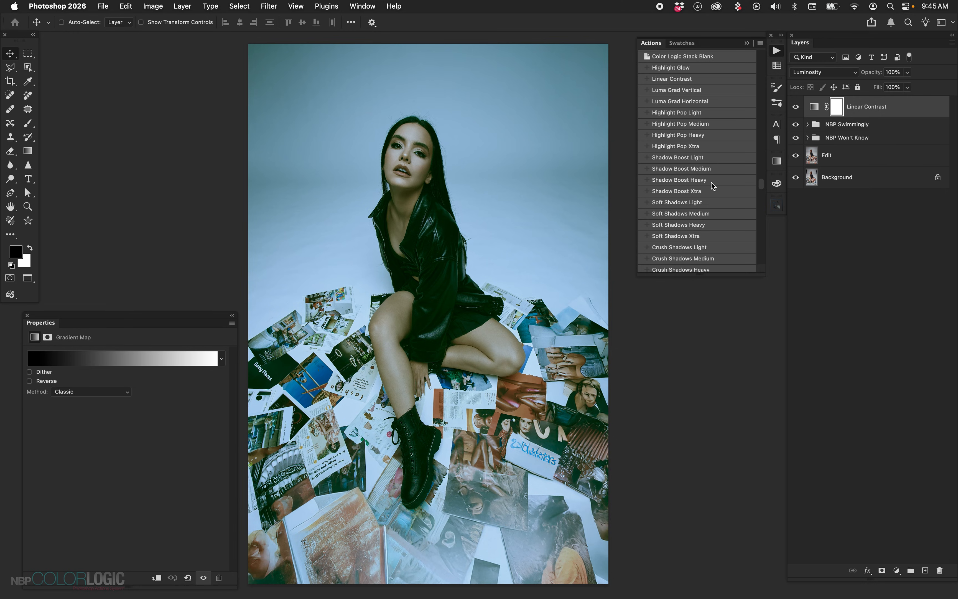
Add the Crush Shadows Medium and Compression Heavy adjustments above the Linear Contrast layer
scroll(703, 212, down, 2)
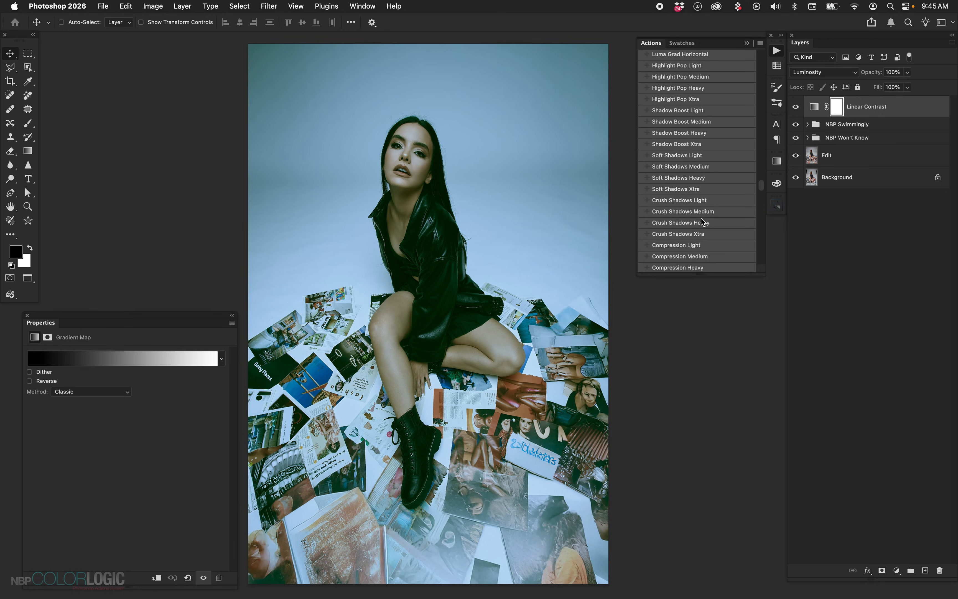
click(705, 212)
click(703, 266)
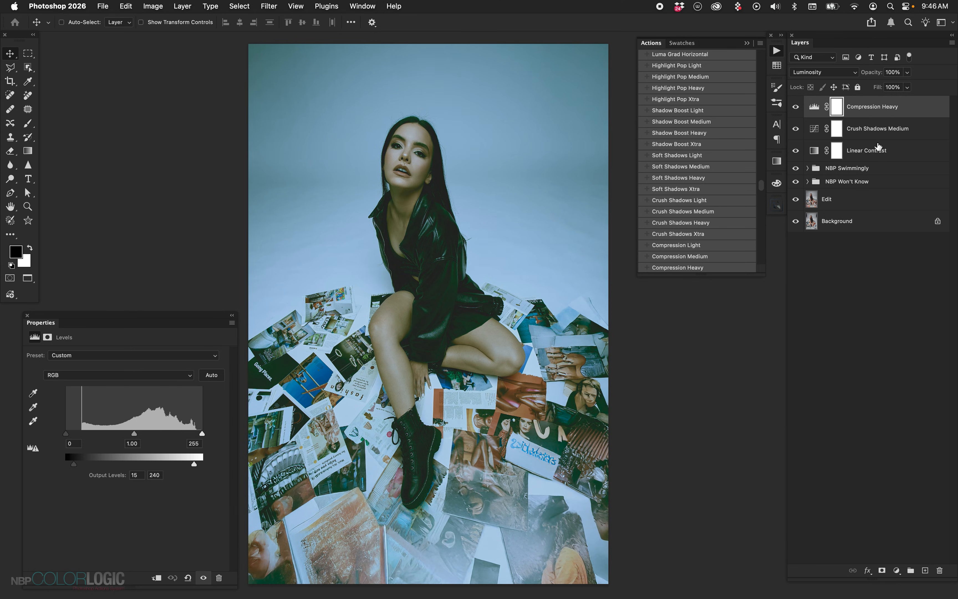
Add a Levels adjustment above Crush Shadows Medium, set its blend mode to Luminosity, and set the white input level to 235
click(874, 140)
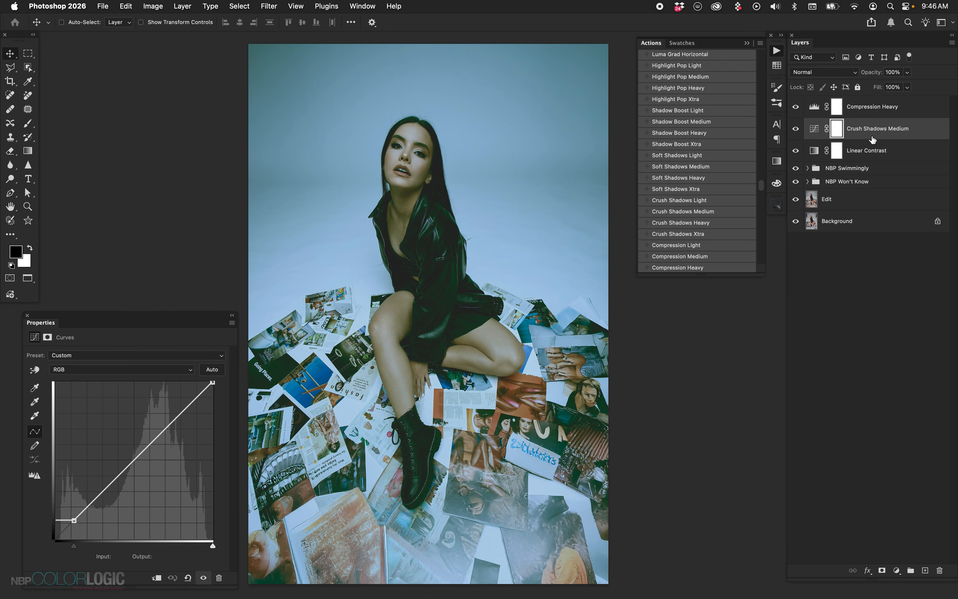
click(897, 570)
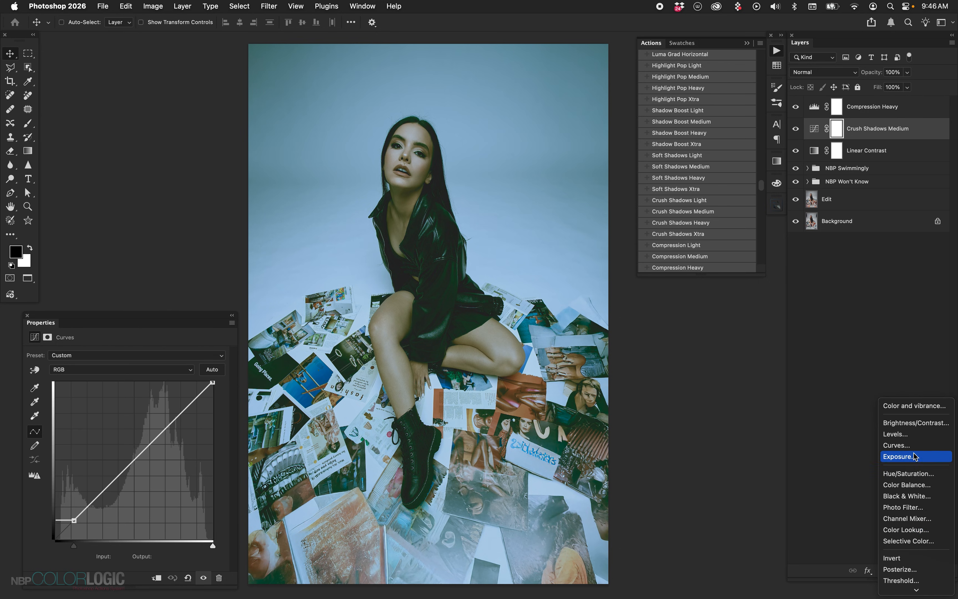
click(895, 434)
click(848, 72)
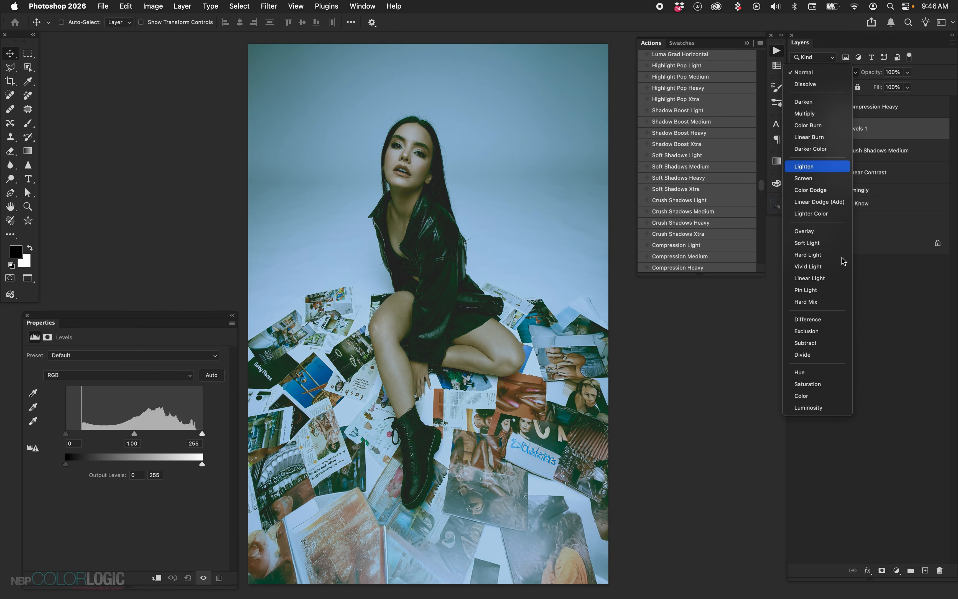
click(820, 408)
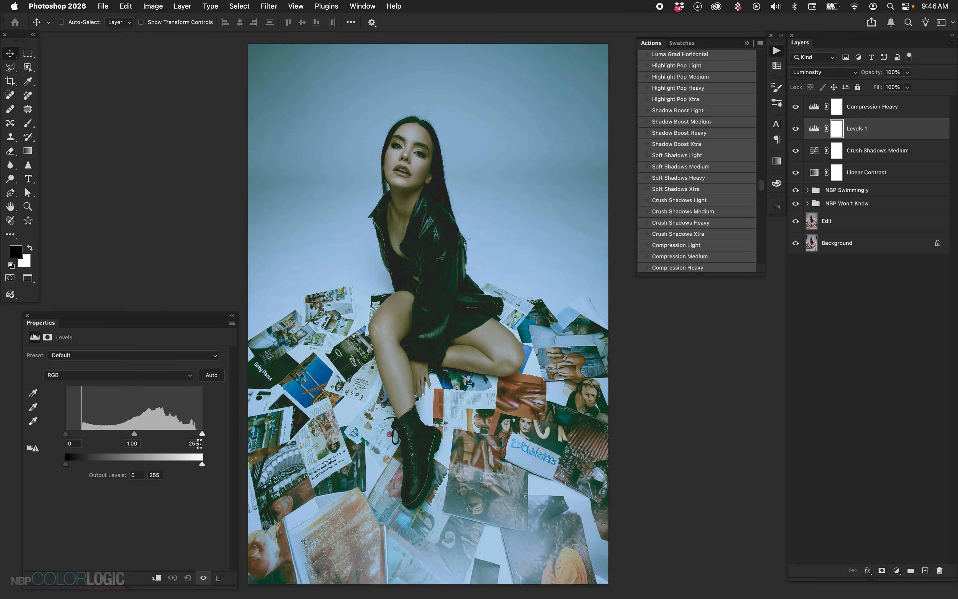
key(shift+Down)
key(shift+Down)
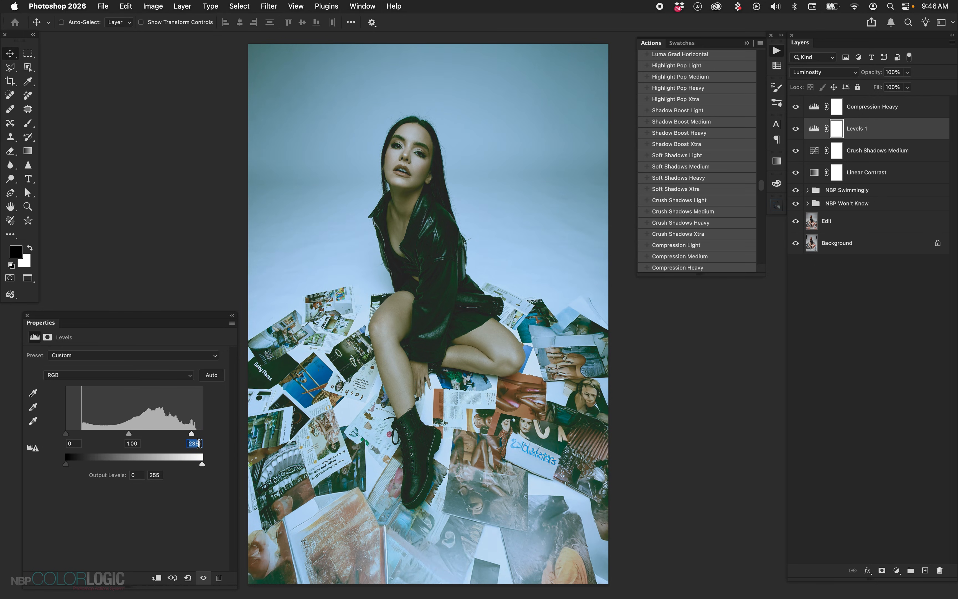
Compare the Edit layer alone with the full grade, and delete all grade groups and adjustment layers above it
click(828, 221)
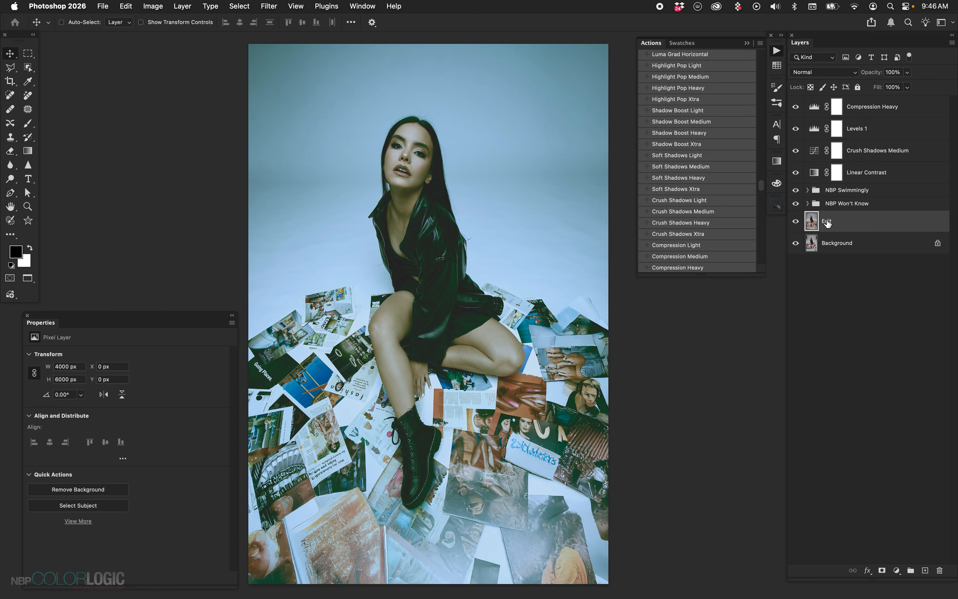
alt+click(797, 224)
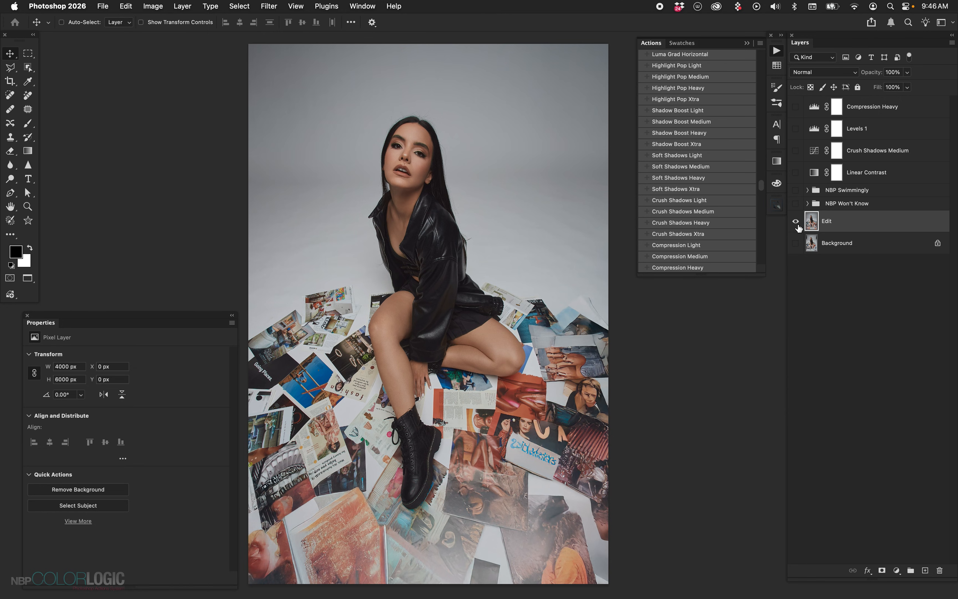
alt+click(796, 222)
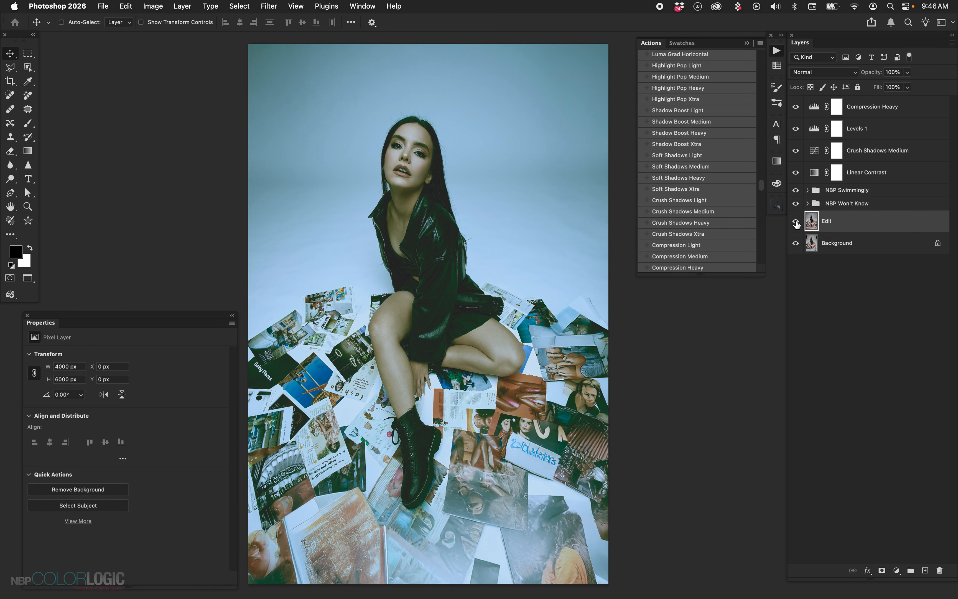
click(868, 205)
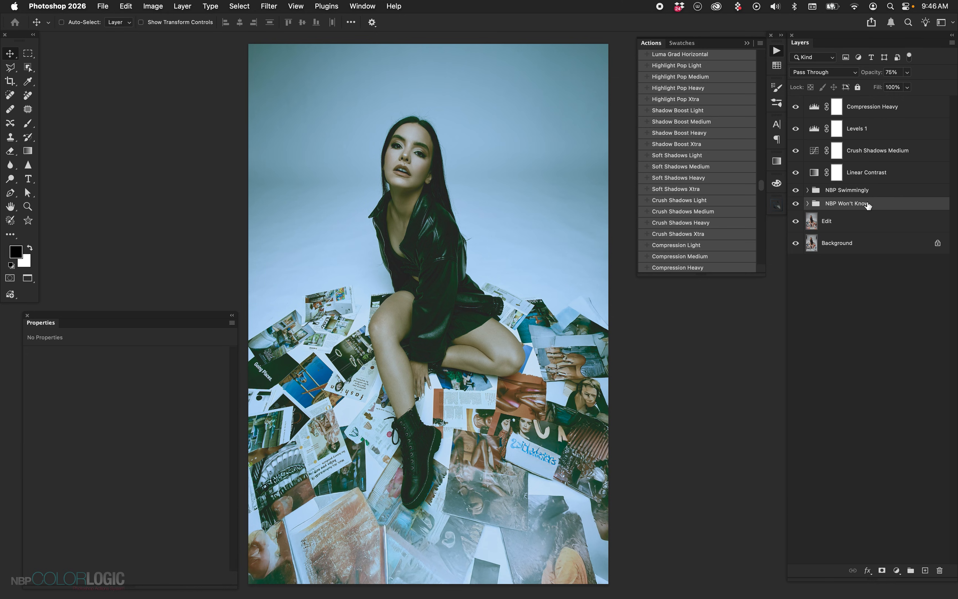
shift+click(890, 115)
key(BackSpace)
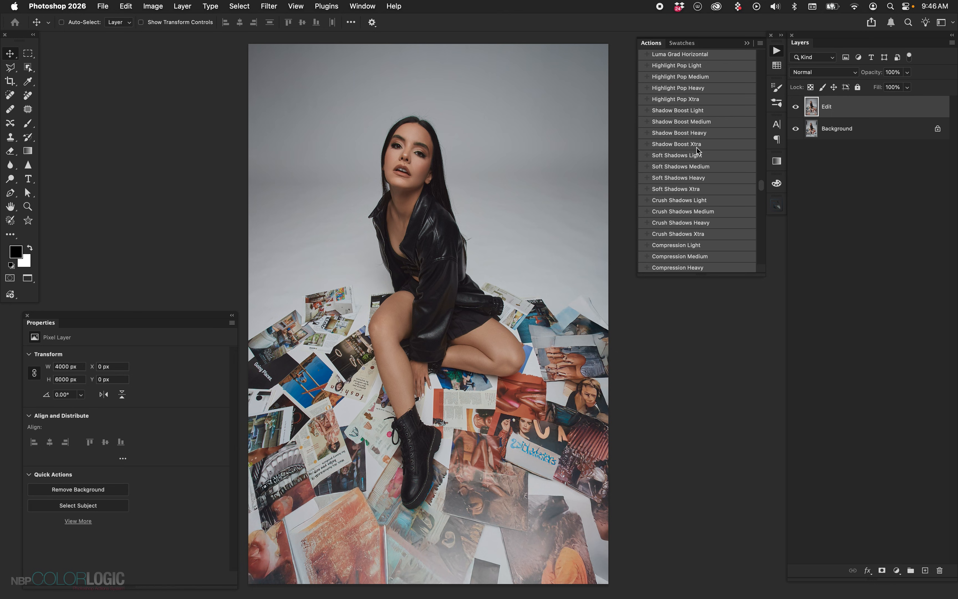
Apply the NBP Stereo and NBP Bottom grades above the Edit layer, with the NBP Bottom group at 50% opacity
scroll(732, 229, down, 5)
click(716, 194)
scroll(722, 163, down, 8)
scroll(722, 164, down, 15)
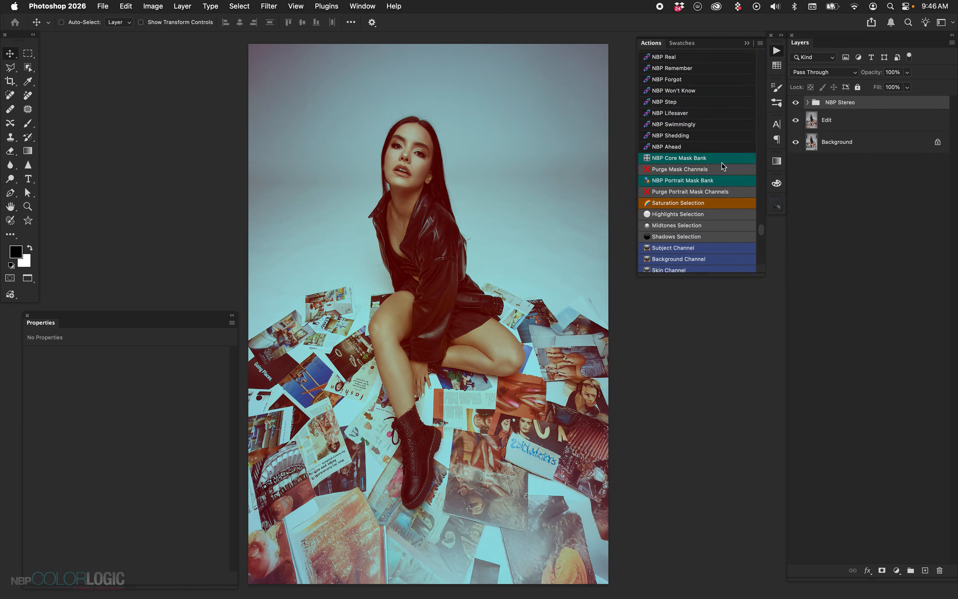
scroll(722, 163, up, 2)
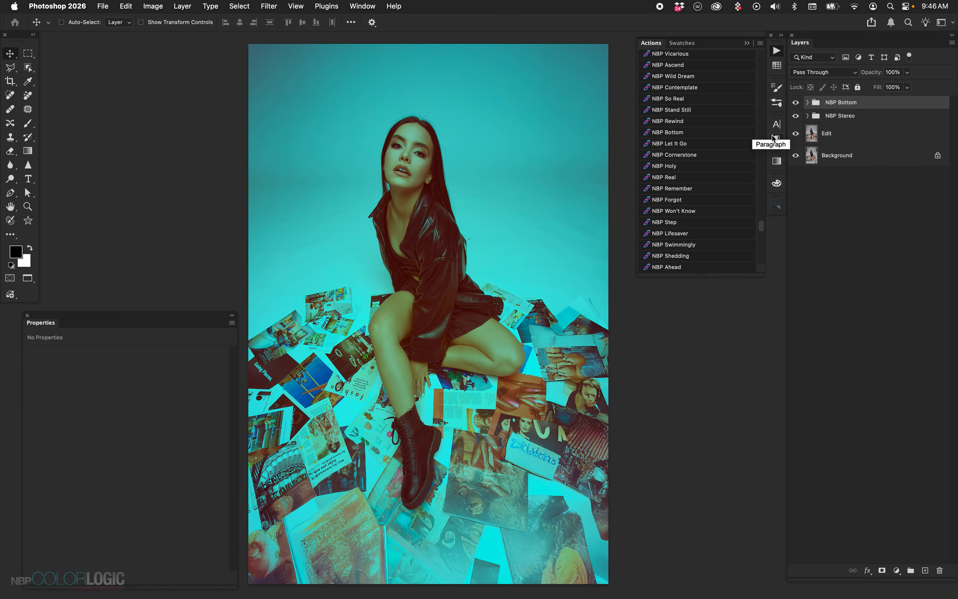
click(847, 130)
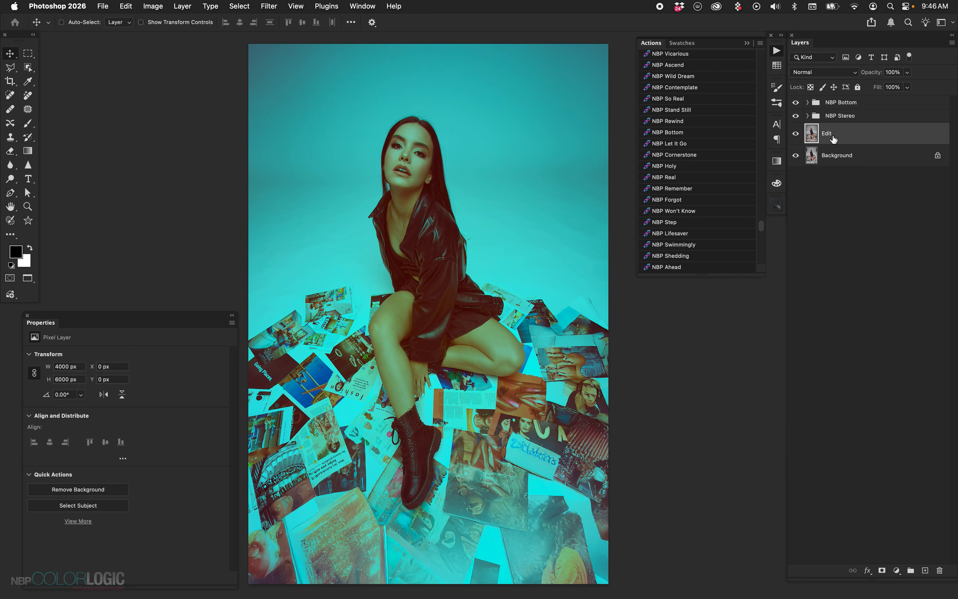
click(842, 108)
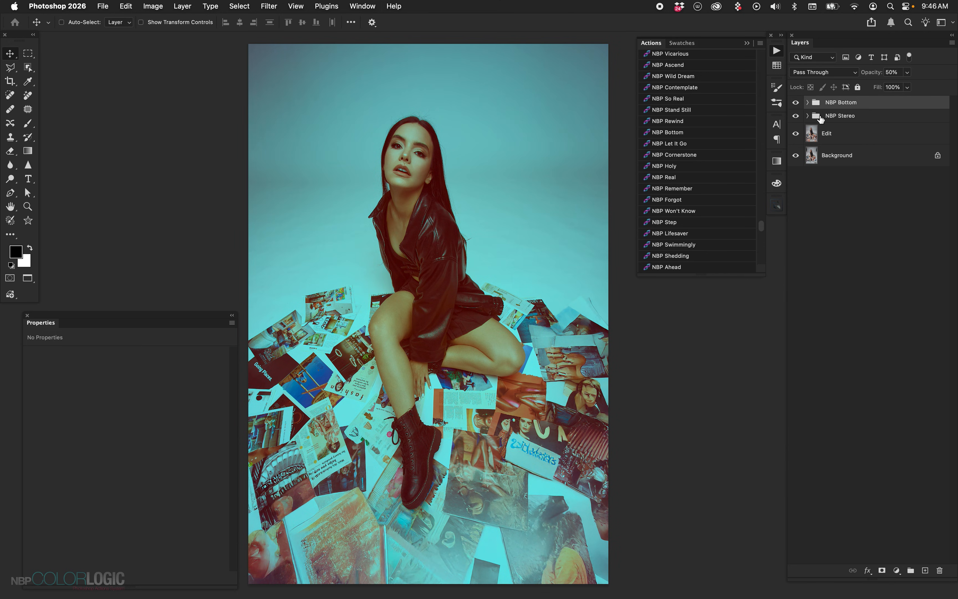
Open the Stereo - Grad Color layer's gradient for editing and expand the NBP Color Logic Grads presets
click(807, 116)
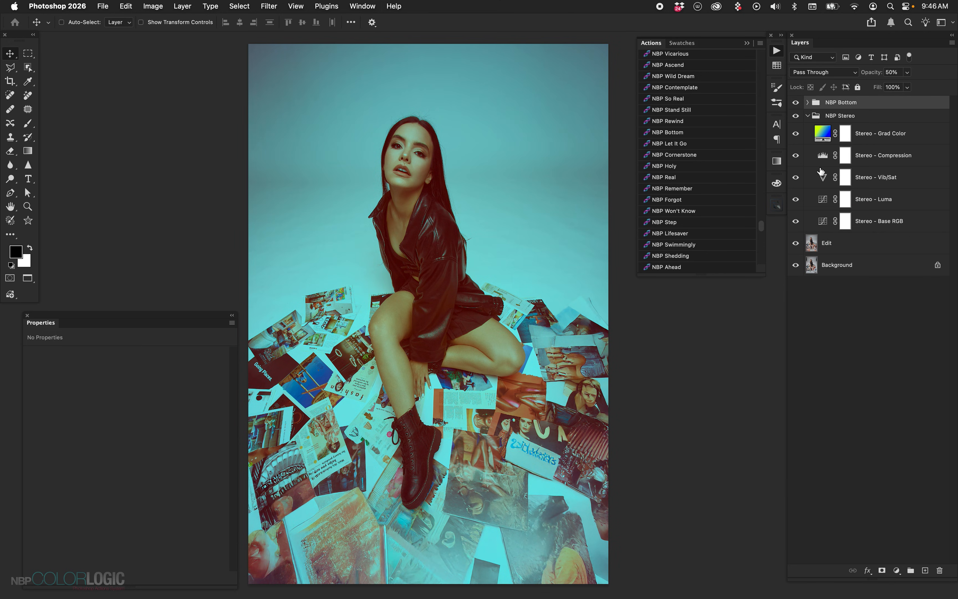
double_click(823, 133)
click(803, 316)
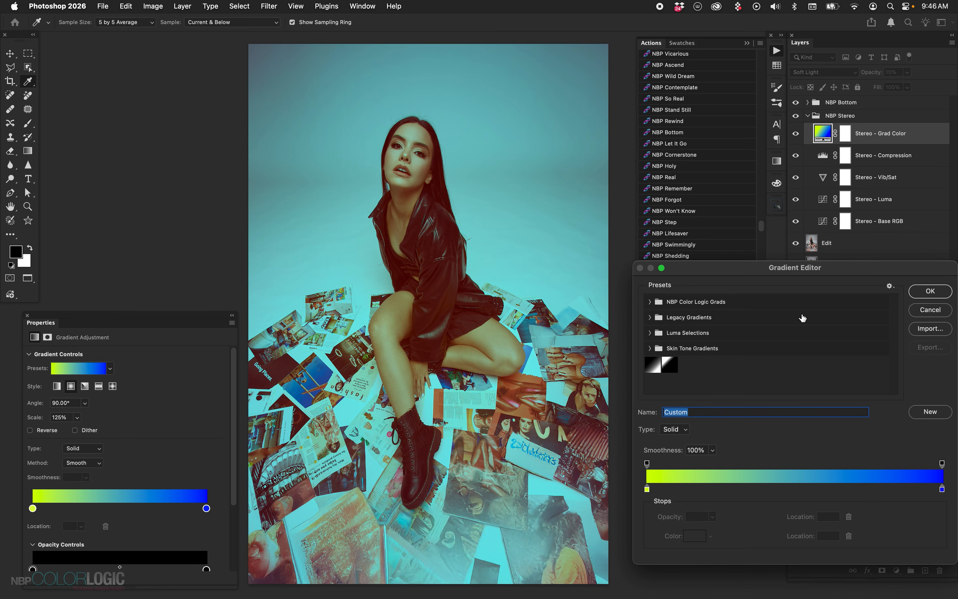
click(648, 349)
click(648, 350)
click(648, 304)
Try the Watts, Pyrrion, Horizon and Ultraviolet Noise gradients on the Stereo - Grad Color layer and apply the Stereo gradient
click(730, 336)
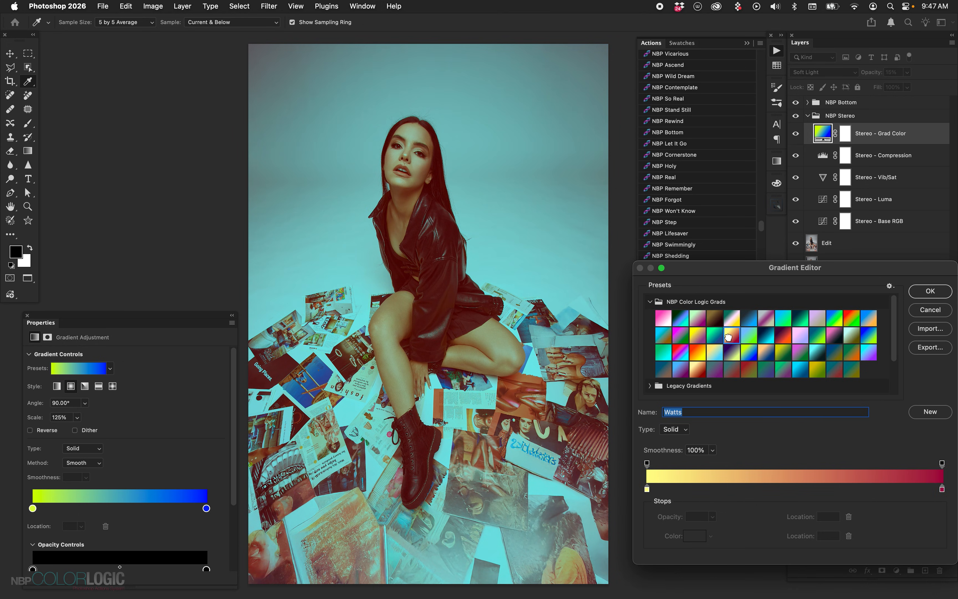
click(749, 317)
click(731, 320)
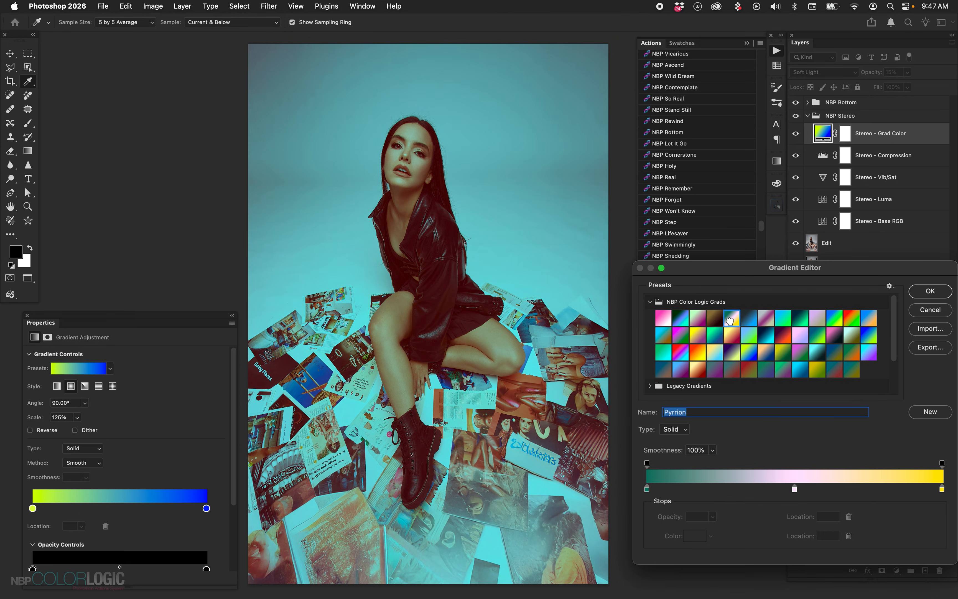
click(731, 370)
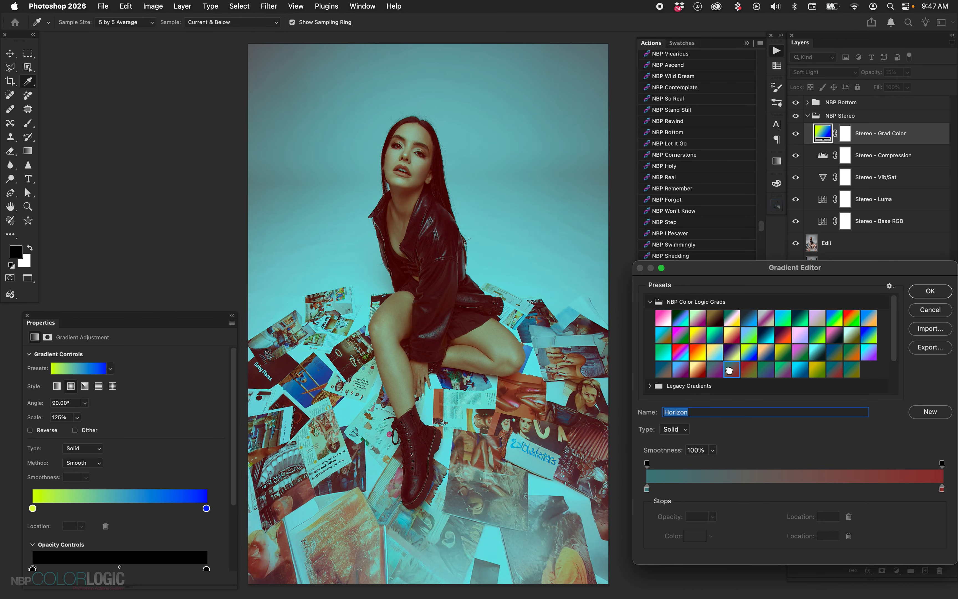
click(664, 353)
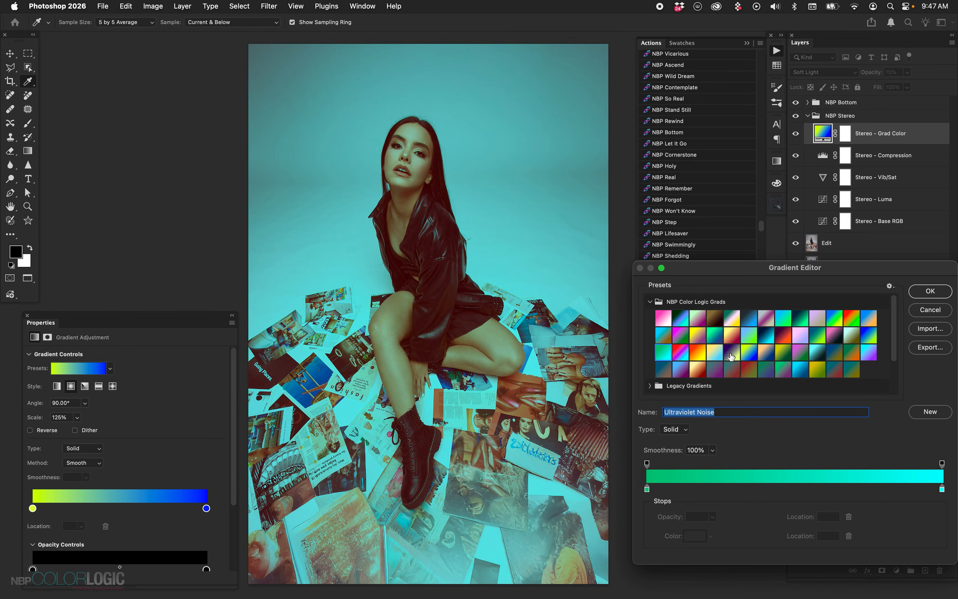
click(748, 352)
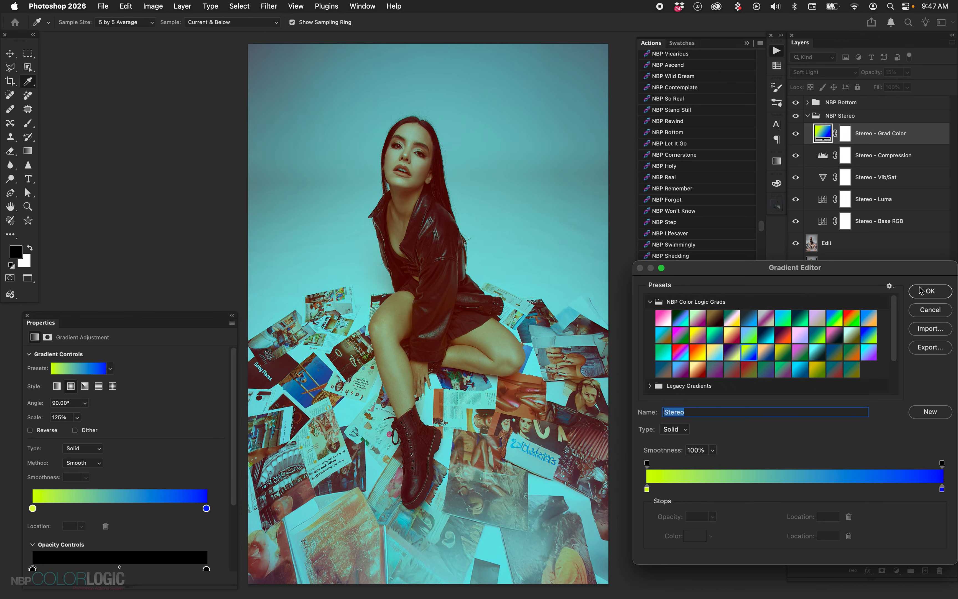
click(930, 291)
click(915, 317)
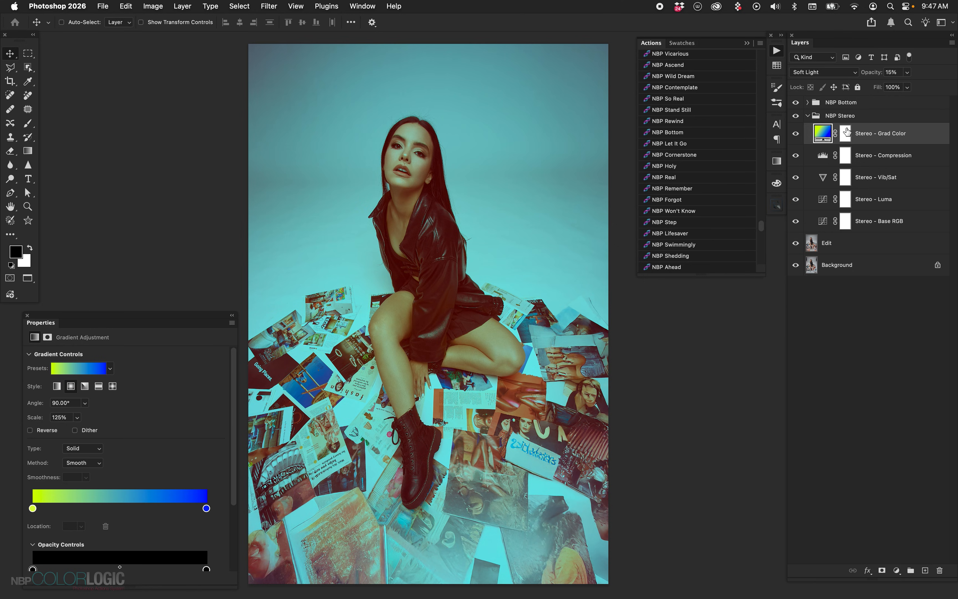
Select the Stereo - Base RGB curves layer inside the NBP Stereo group
click(808, 115)
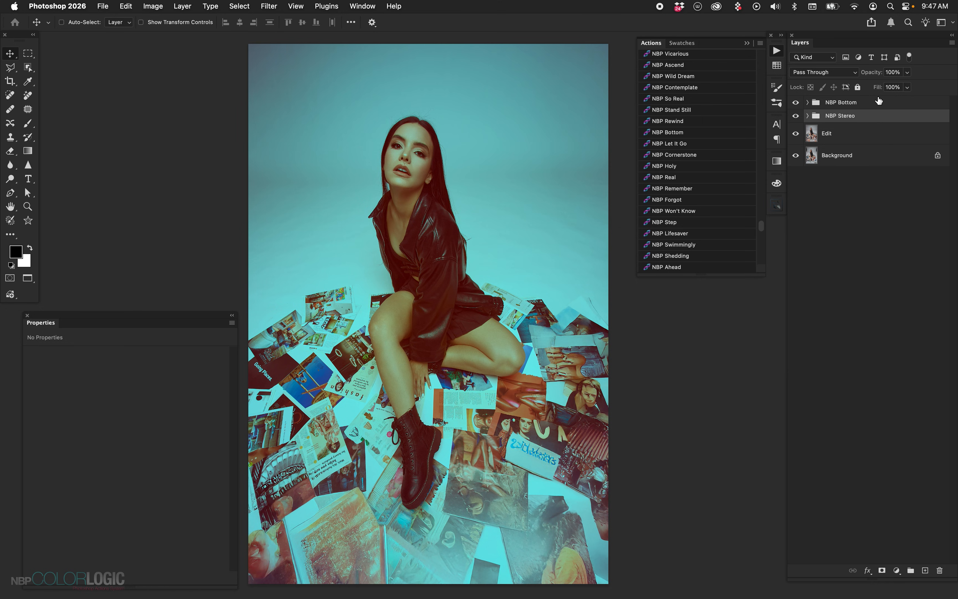
click(808, 116)
click(815, 225)
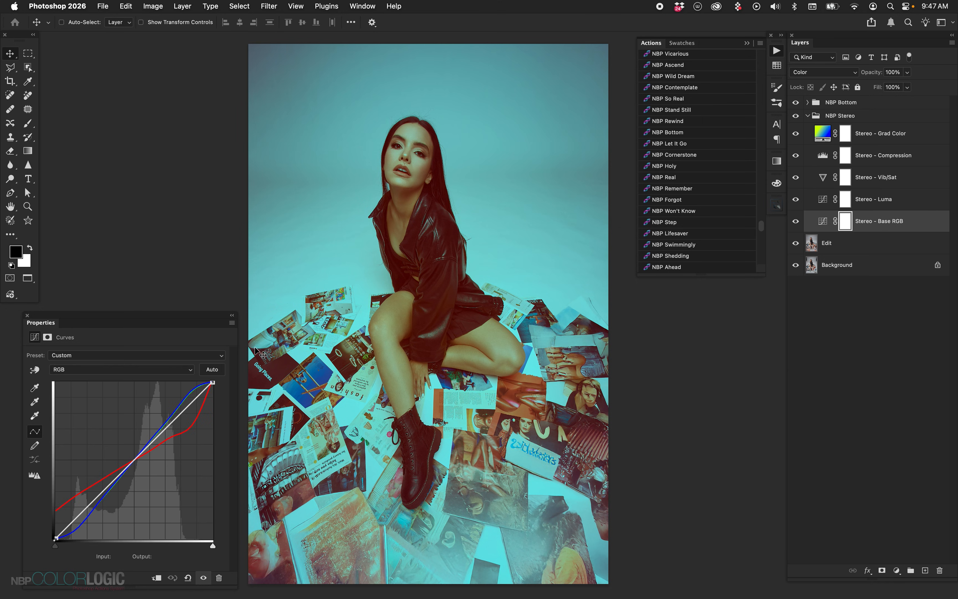
Apply the NBP Linear curves preset to the Stereo - Base RGB layer and collapse the NBP Stereo group
click(193, 355)
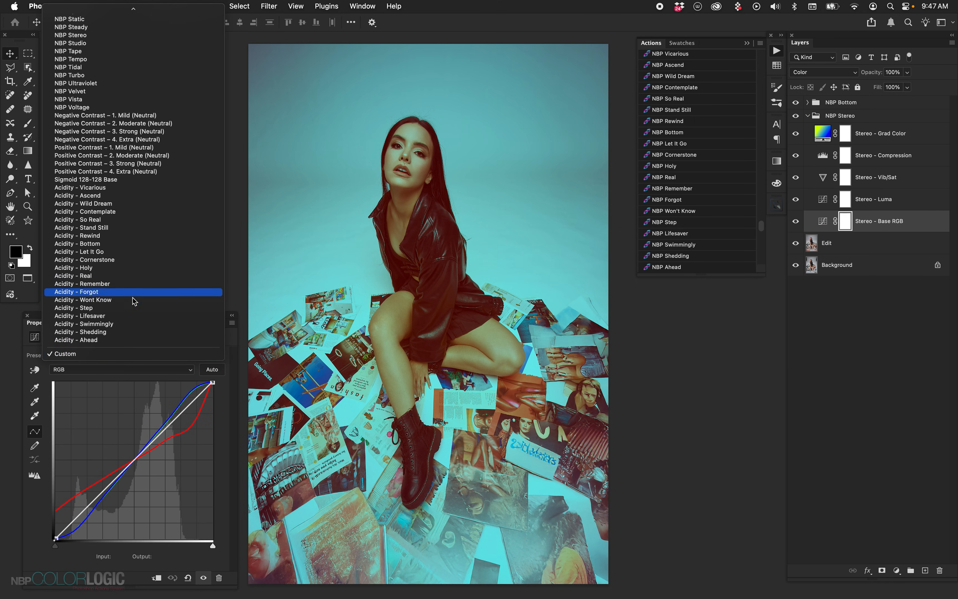
scroll(133, 162, up, 10)
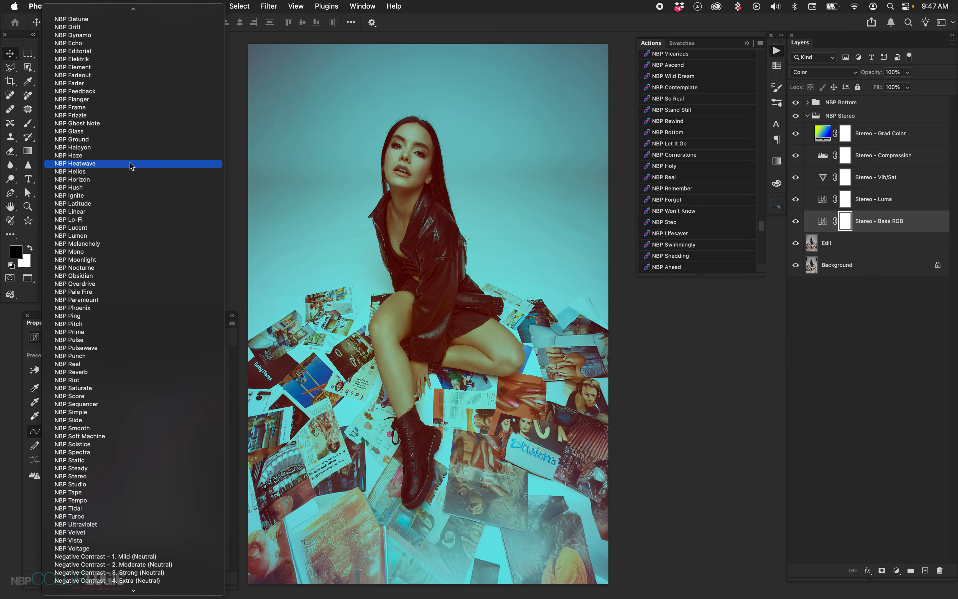
click(121, 211)
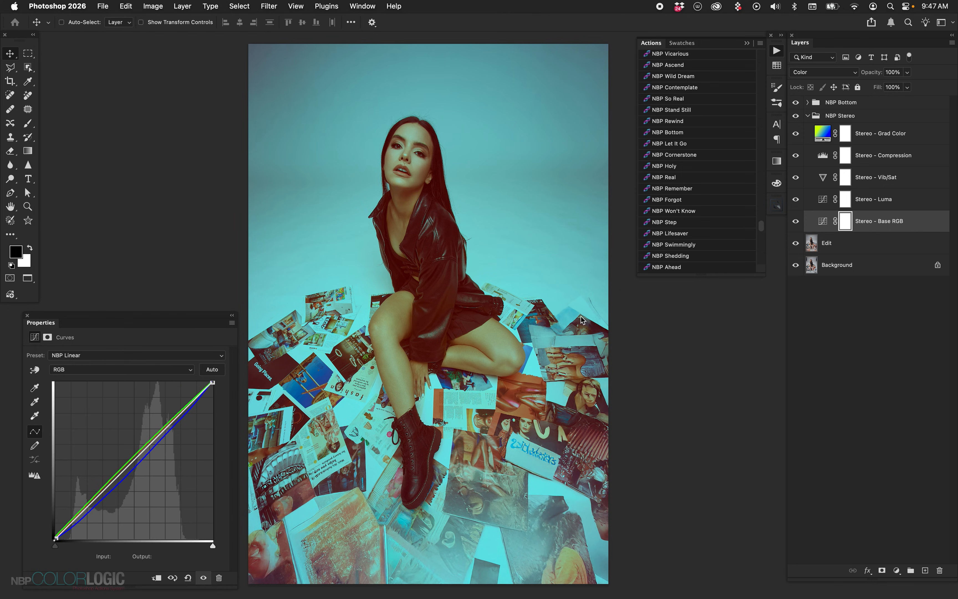
click(807, 119)
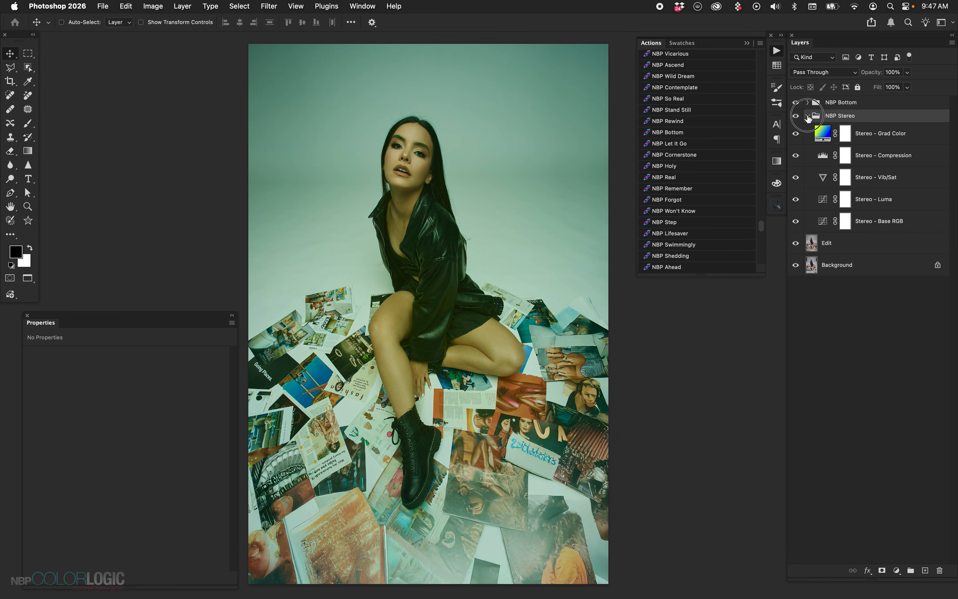
click(808, 115)
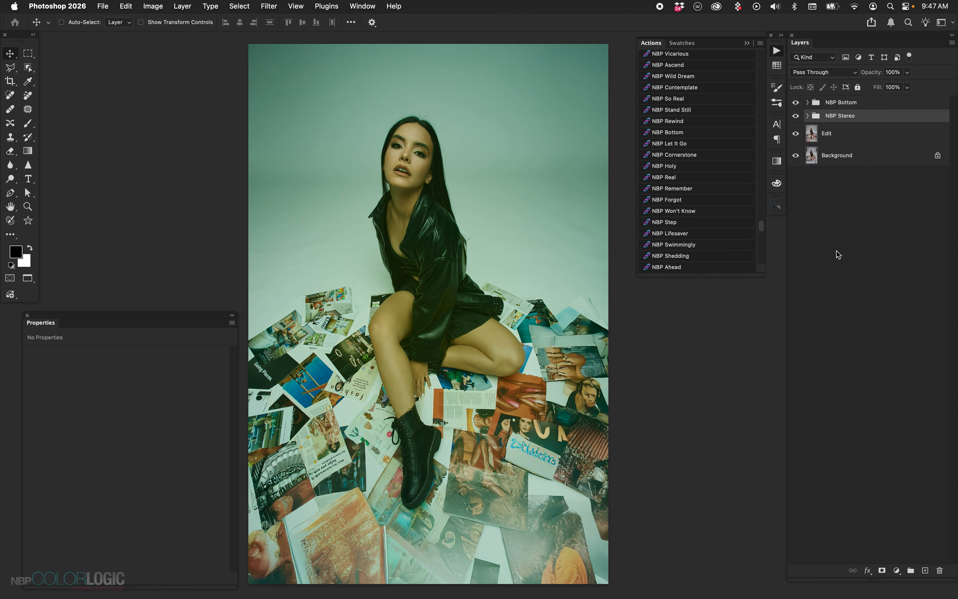
Toggle the Stereo - Grad Color layer's visibility off and on to compare its effect inside the NBP Stereo group
click(807, 115)
click(822, 135)
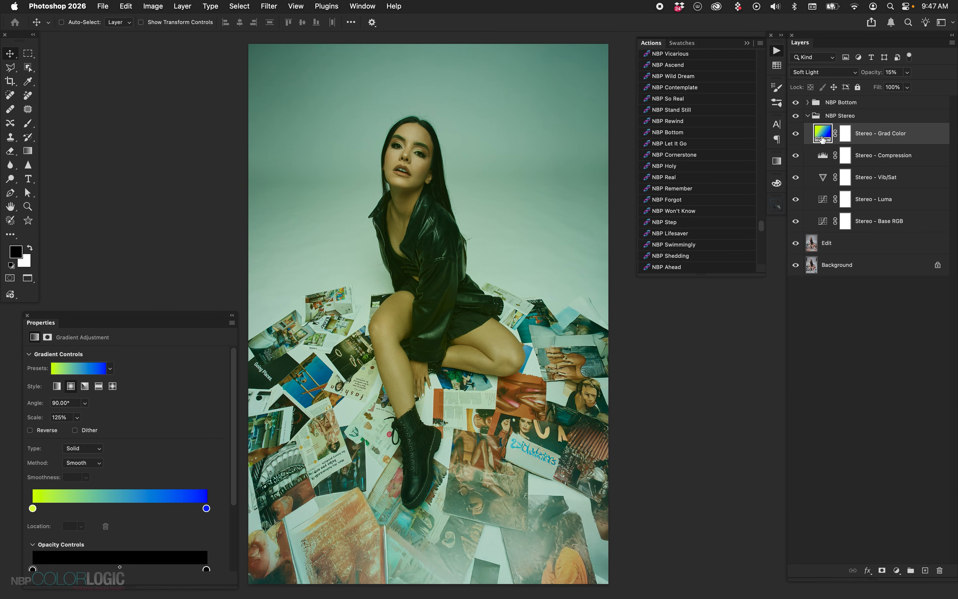
click(796, 135)
click(796, 135)
click(807, 116)
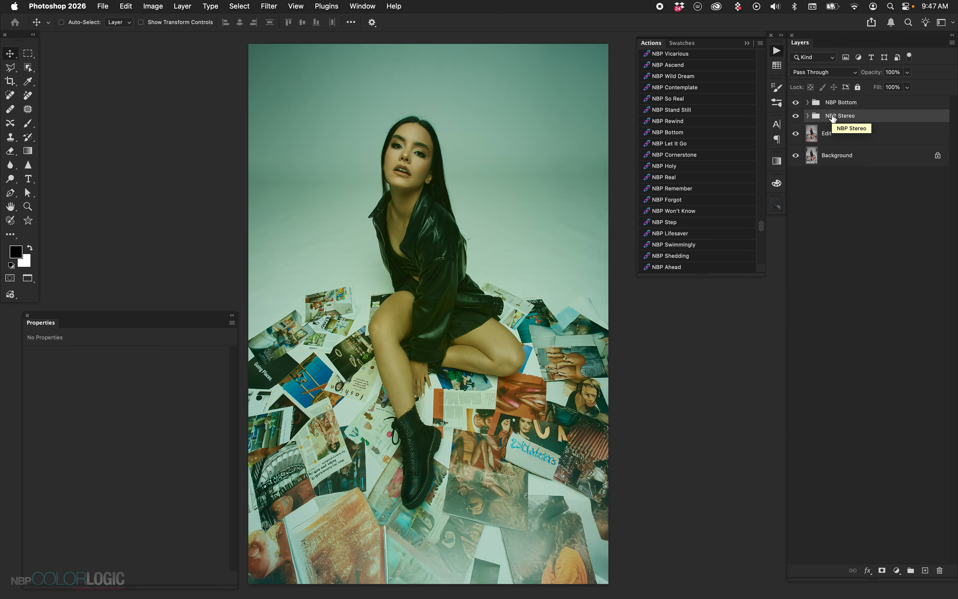
Set the NBP Bottom group's opacity to 35% and toggle visibility at the Edit layer to compare the grade
click(848, 104)
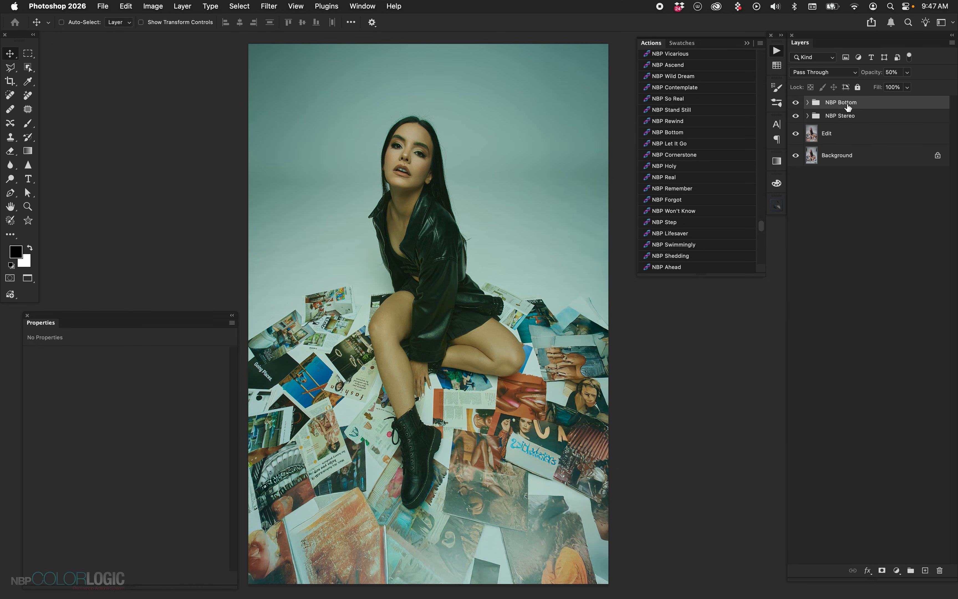
alt+click(796, 137)
alt+click(795, 137)
Delete the NBP Bottom and NBP Stereo groups above the Edit layer
shift+click(847, 116)
key(Delete)
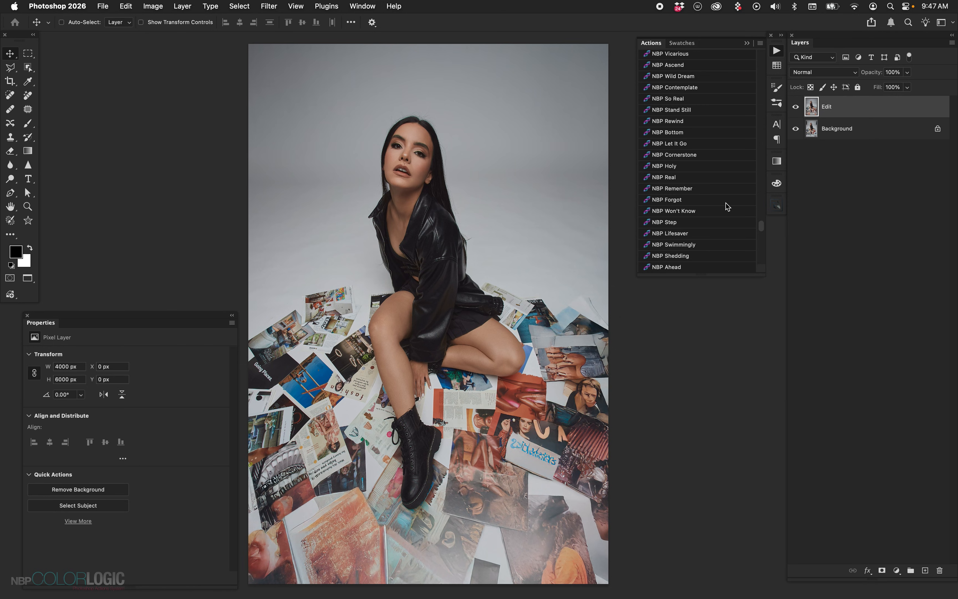
click(898, 570)
click(863, 337)
Stack the NBP Step, NBP Glam 9 and green-set NBP Horizon grades above the Edit layer
click(697, 224)
scroll(695, 162, up, 5)
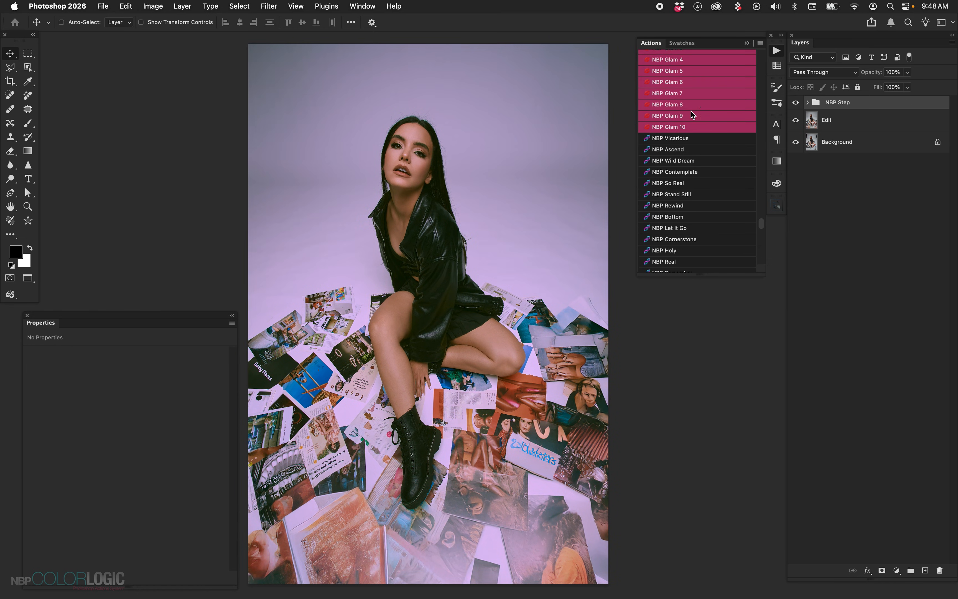
click(692, 116)
scroll(693, 115, up, 5)
scroll(693, 115, up, 5)
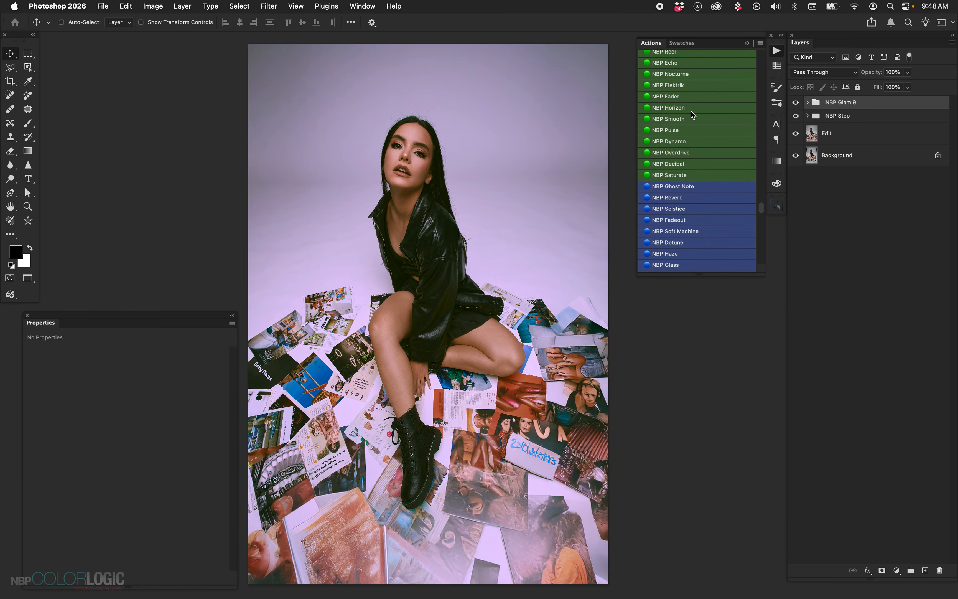
click(693, 108)
scroll(707, 178, down, 15)
scroll(707, 177, down, 4)
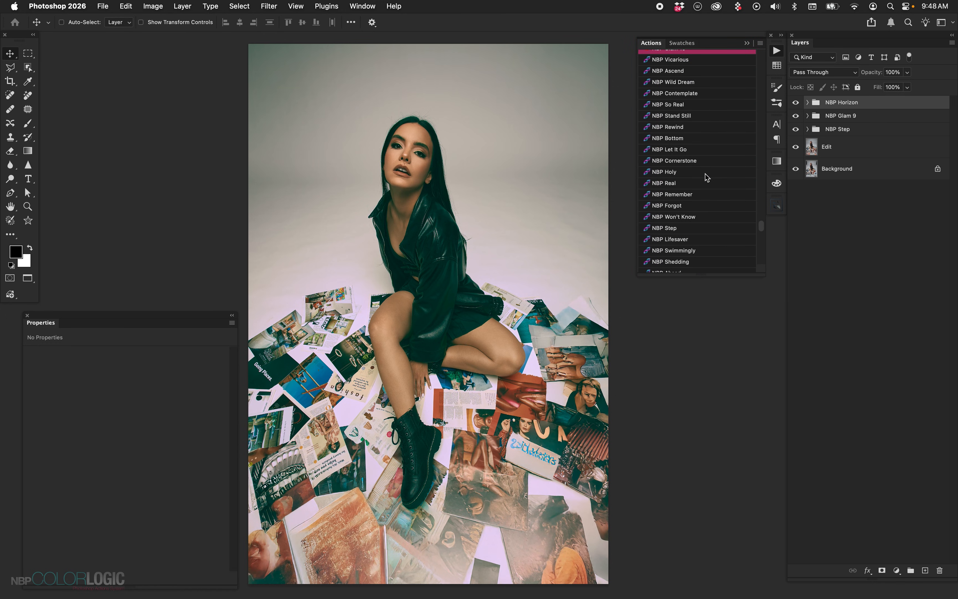
scroll(707, 177, down, 1)
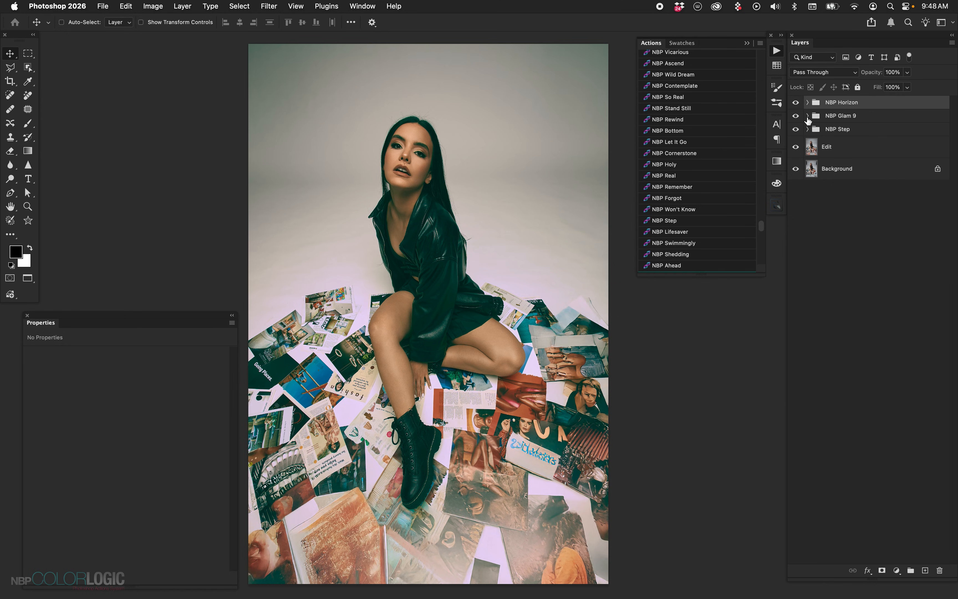
Examine the Base HSL 9 layer's Hue/Saturation settings and presets inside the NBP Glam 9 group
click(808, 115)
click(828, 203)
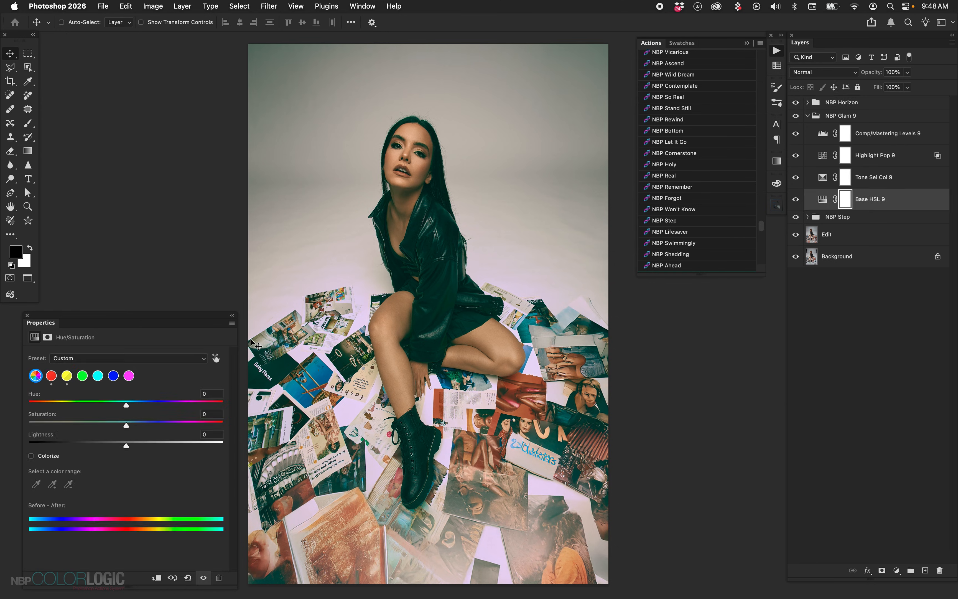
click(192, 357)
click(160, 432)
click(814, 117)
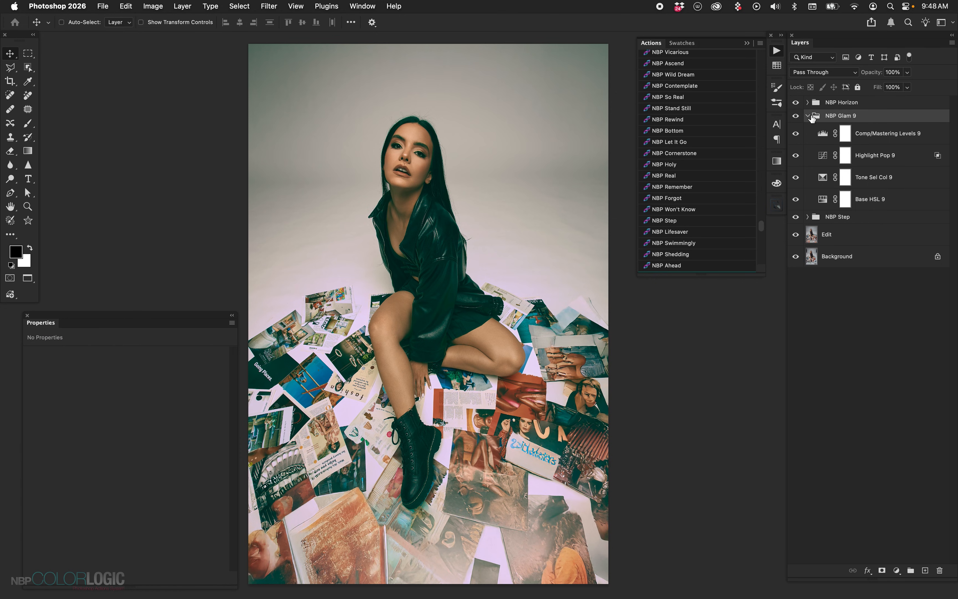
click(808, 115)
Examine the Step - Base RGB layer's curve and the available Acidity presets inside the NBP Step group
click(807, 129)
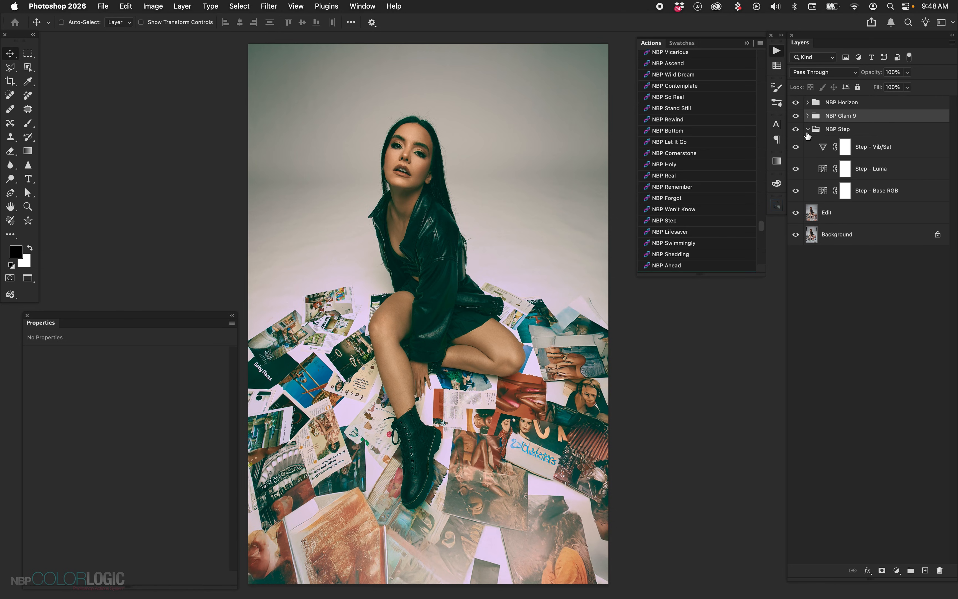
click(823, 195)
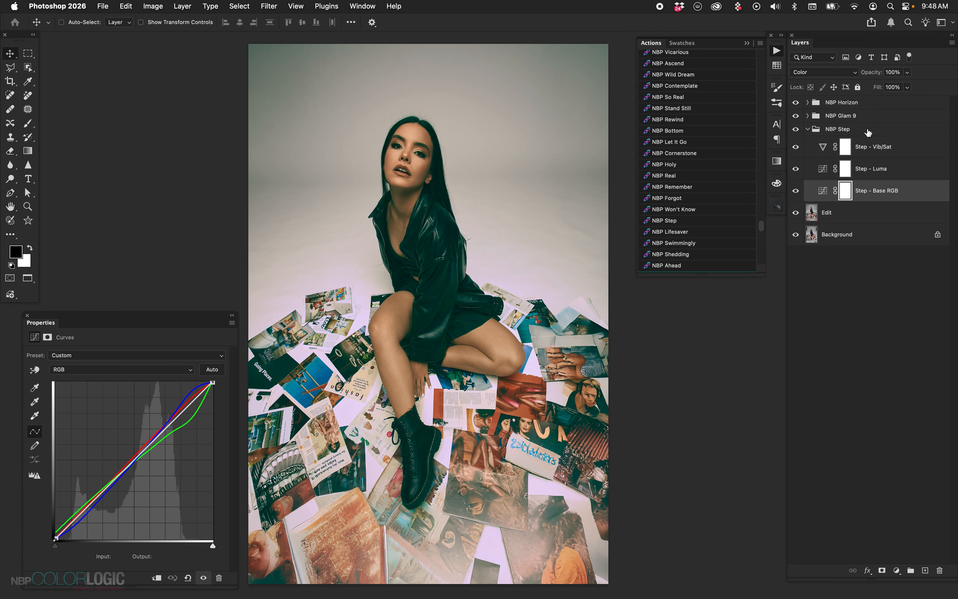
scroll(673, 170, up, 5)
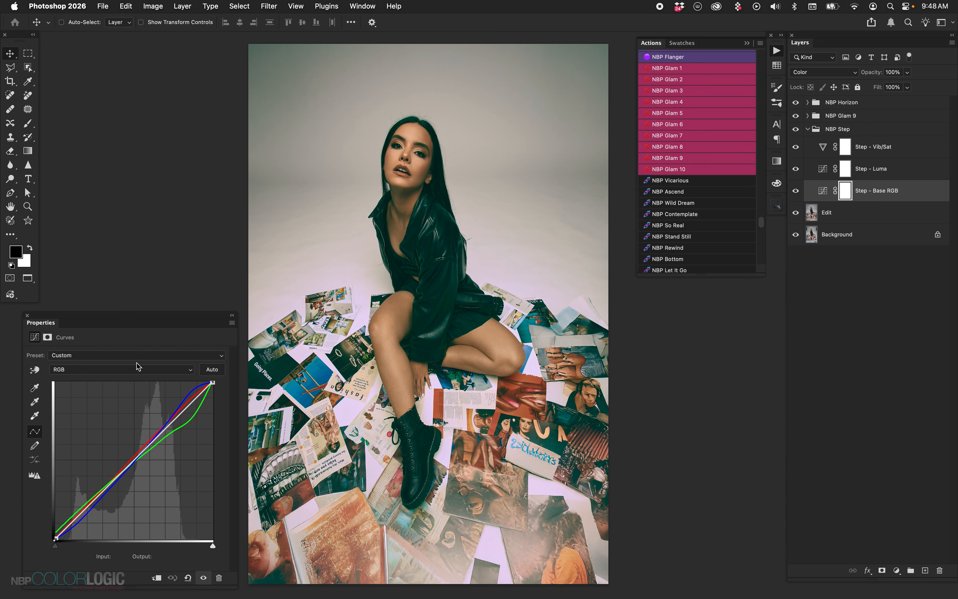
click(146, 355)
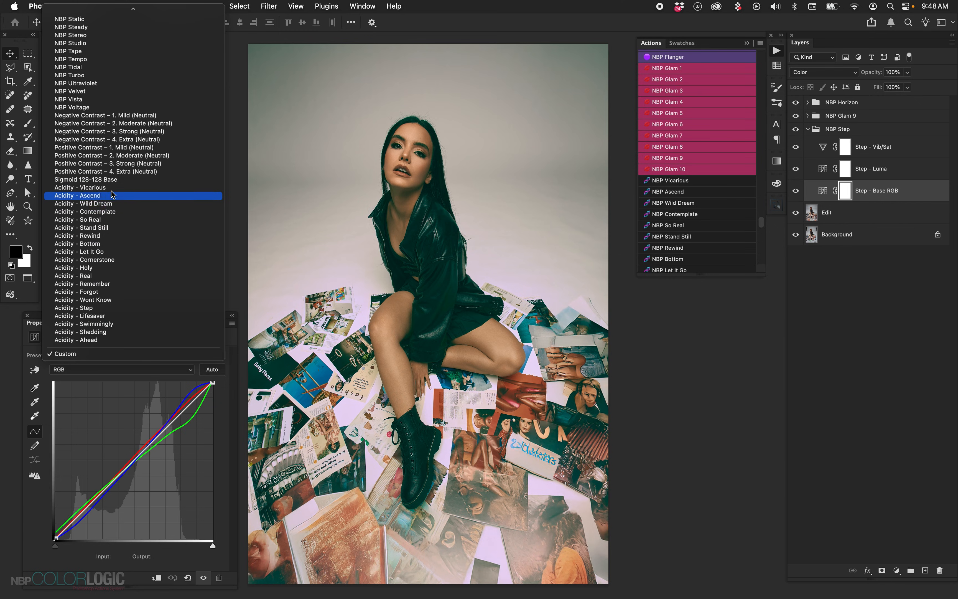
click(53, 503)
Collapse the NBP Step group and delete the NBP Horizon, NBP Glam 9 and NBP Step groups
click(839, 105)
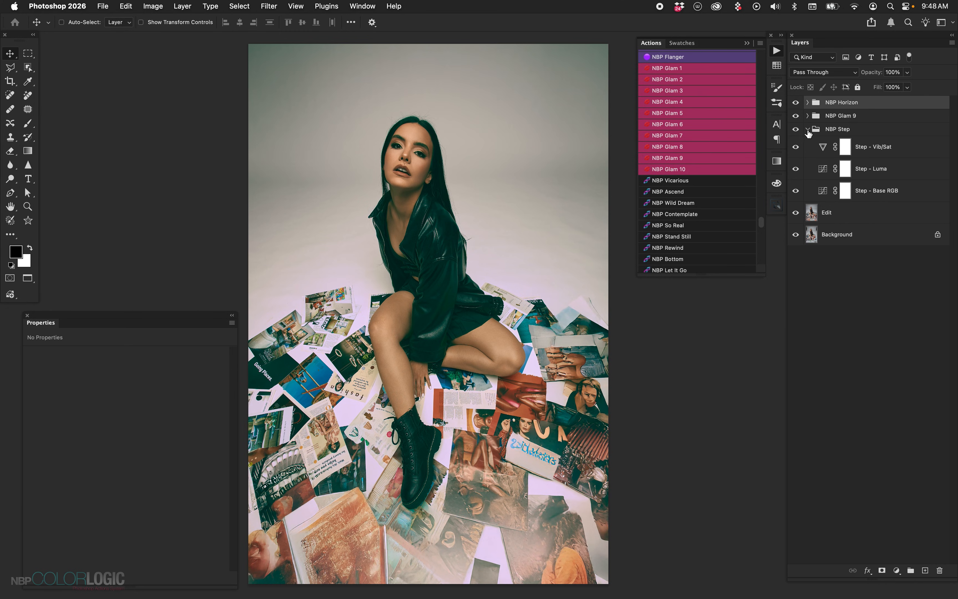
click(808, 130)
shift+click(841, 130)
key(Delete)
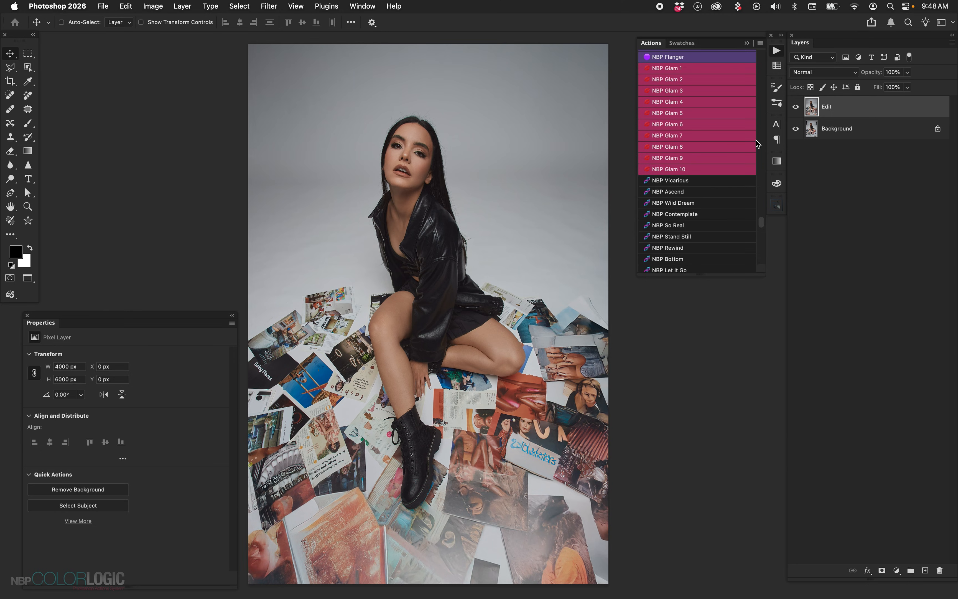
Look through the NBP actions from the Acidity looks up to the shadow, compression and grain adjustments
scroll(731, 149, down, 5)
scroll(733, 149, down, 2)
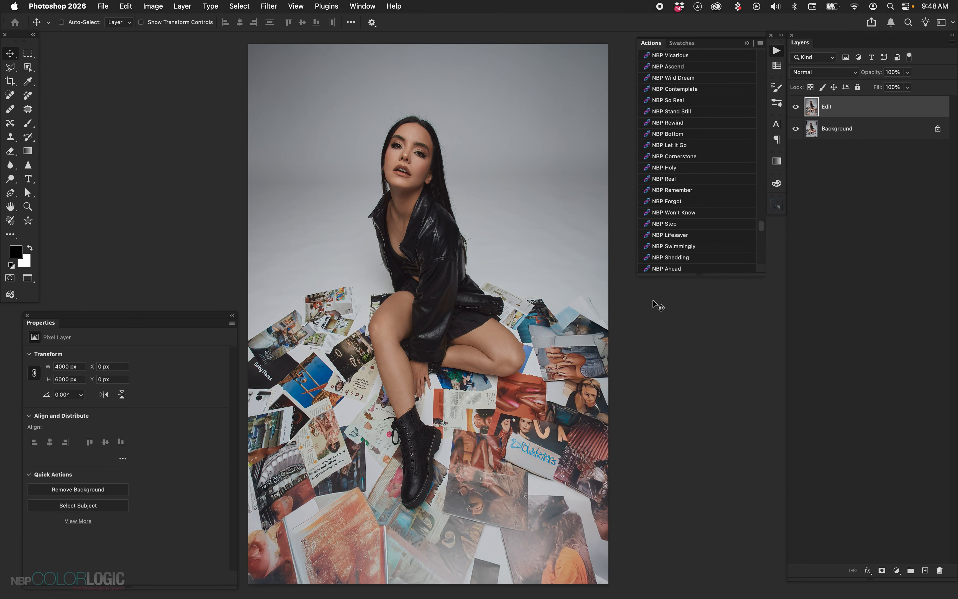
scroll(729, 165, up, 10)
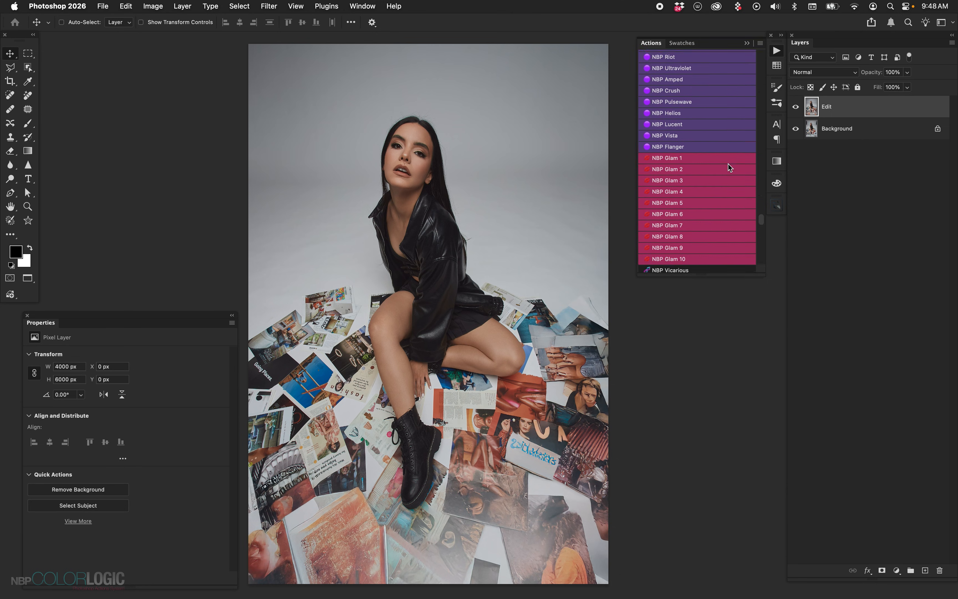
scroll(729, 165, up, 8)
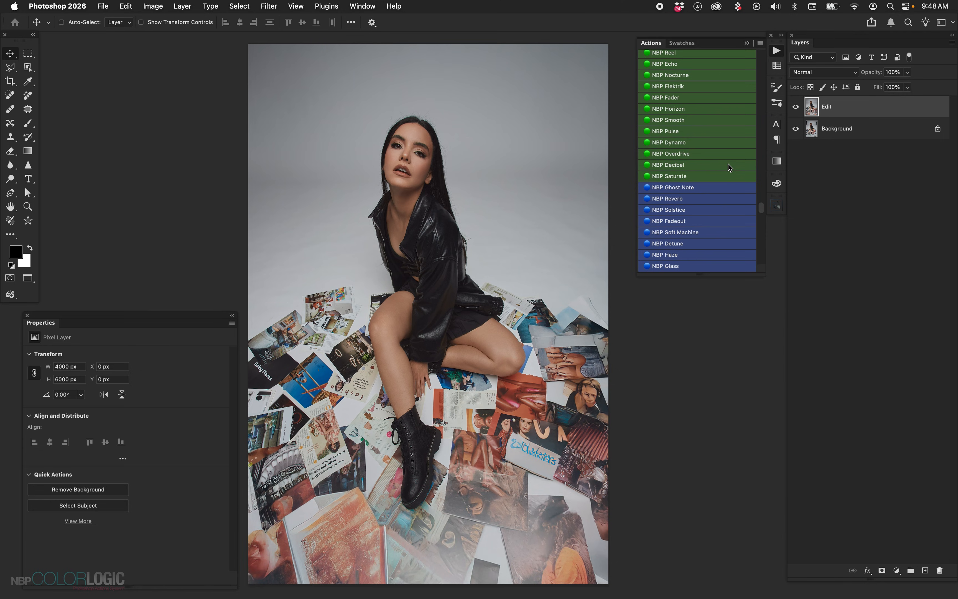
scroll(718, 139, up, 10)
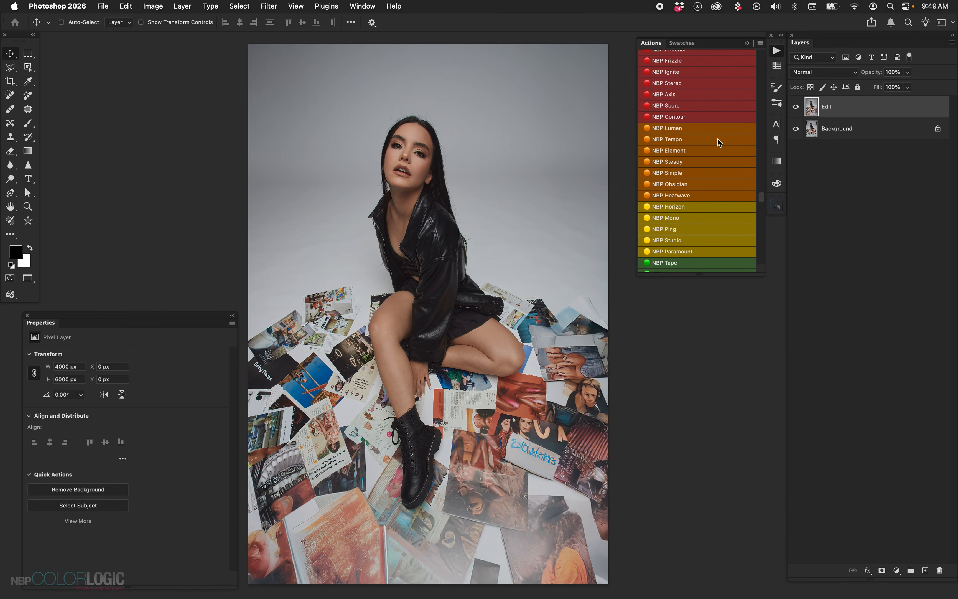
scroll(718, 140, down, 10)
scroll(718, 139, up, 8)
scroll(718, 140, up, 15)
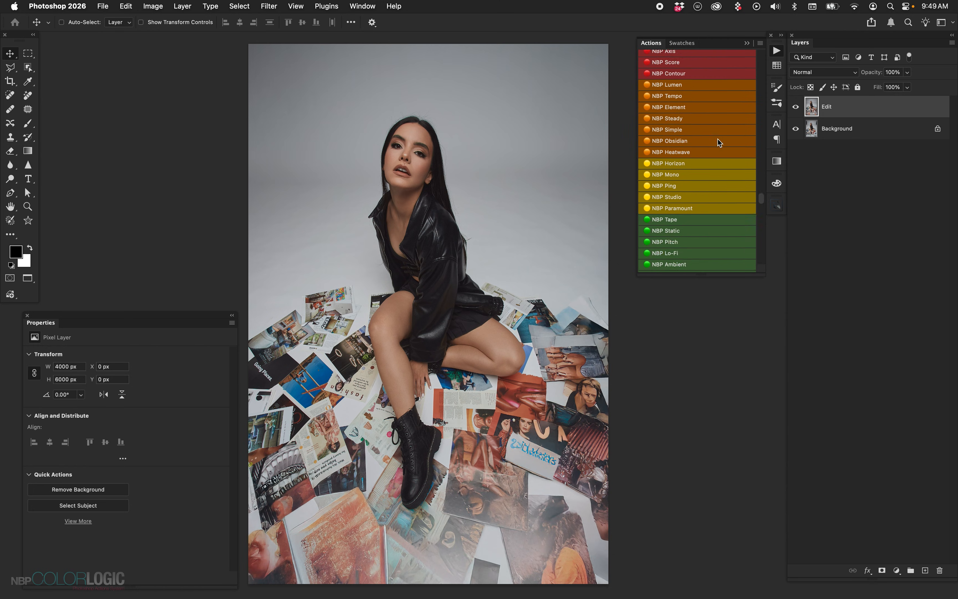
scroll(720, 142, up, 1)
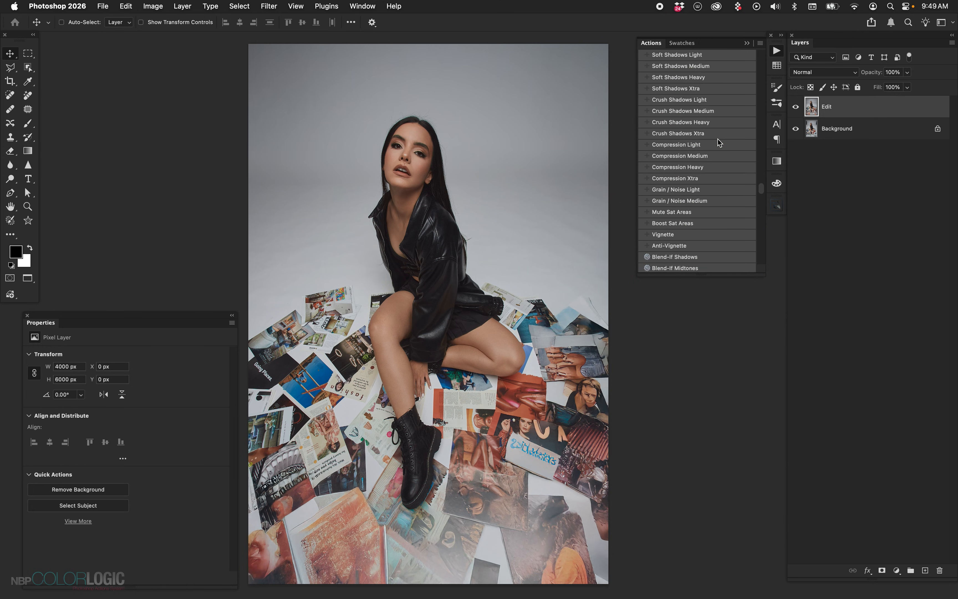
Turn off Button Mode for the actions, examine the NBP Color Logic - Base Red set, and turn Button Mode back on
click(761, 43)
click(768, 47)
scroll(699, 192, down, 10)
scroll(699, 193, up, 7)
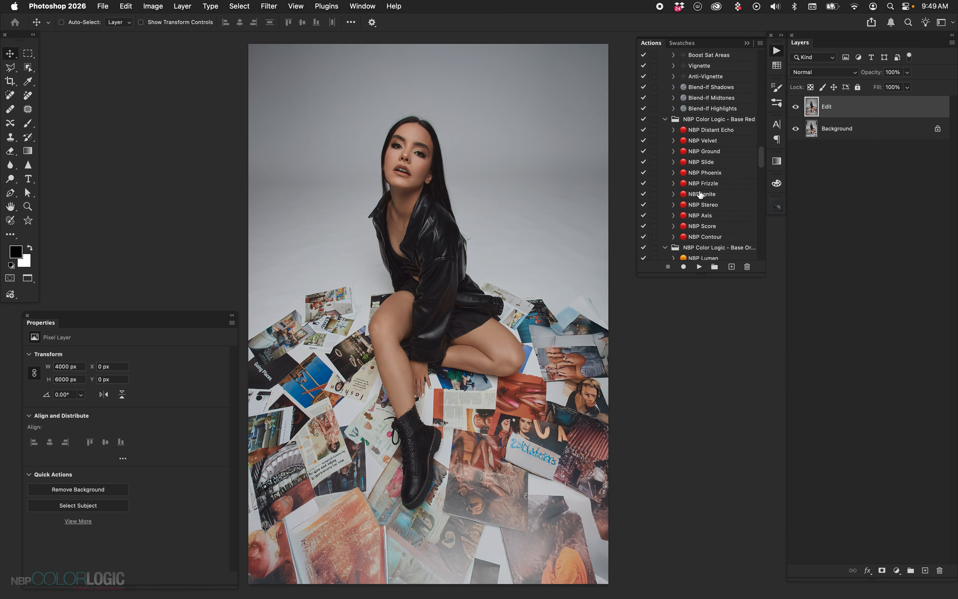
click(760, 44)
click(774, 48)
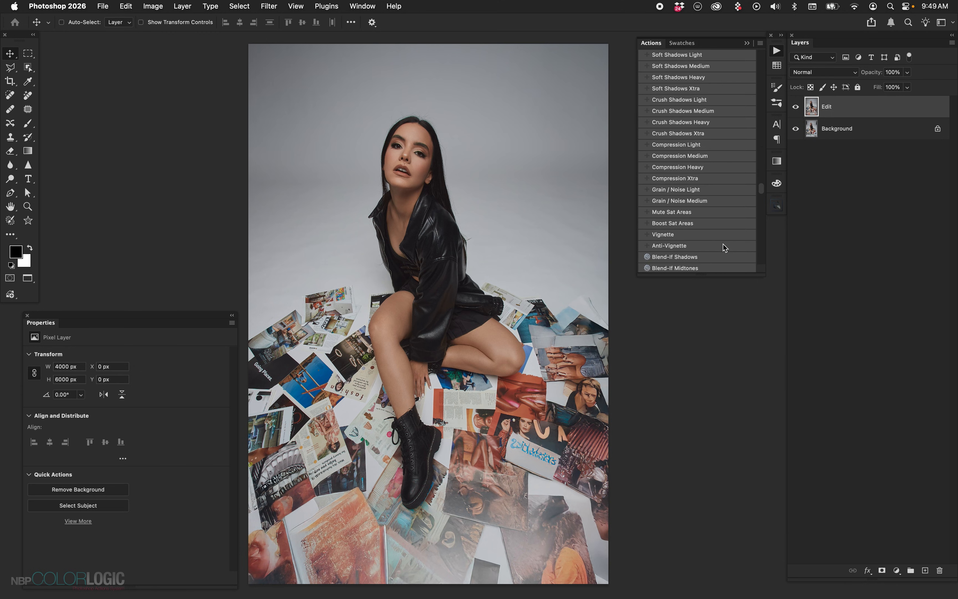
Browse the green, purple and Glam color actions and the Acidity looks from NBP Vicarious to NBP Ahead
scroll(716, 206, down, 15)
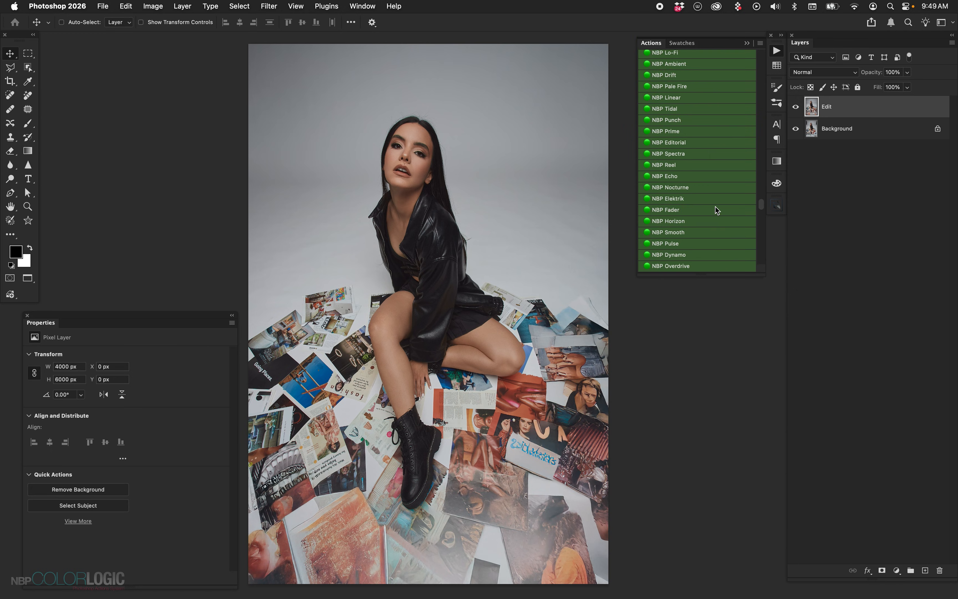
scroll(716, 207, down, 15)
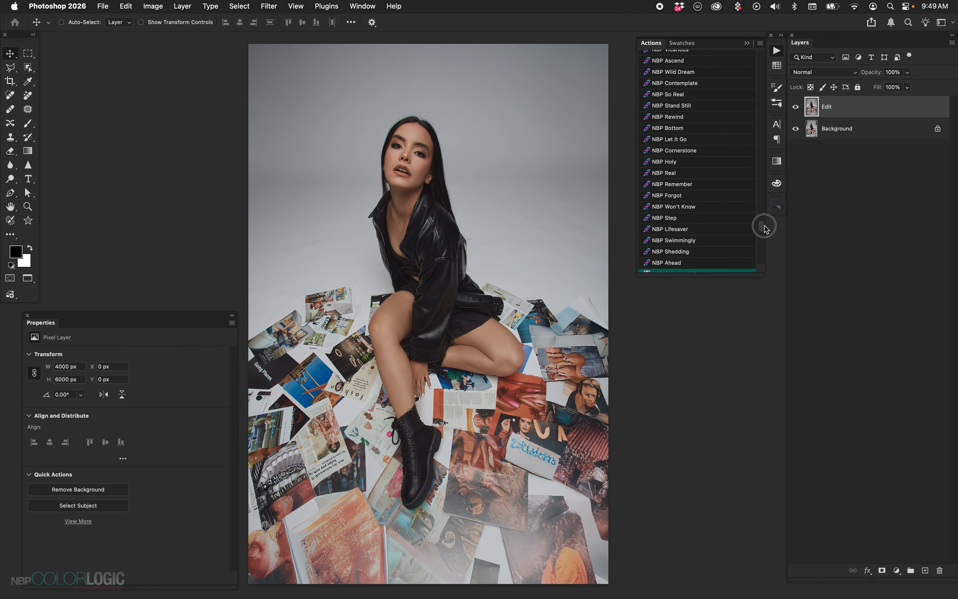
scroll(764, 225, up, 1)
scroll(727, 175, up, 8)
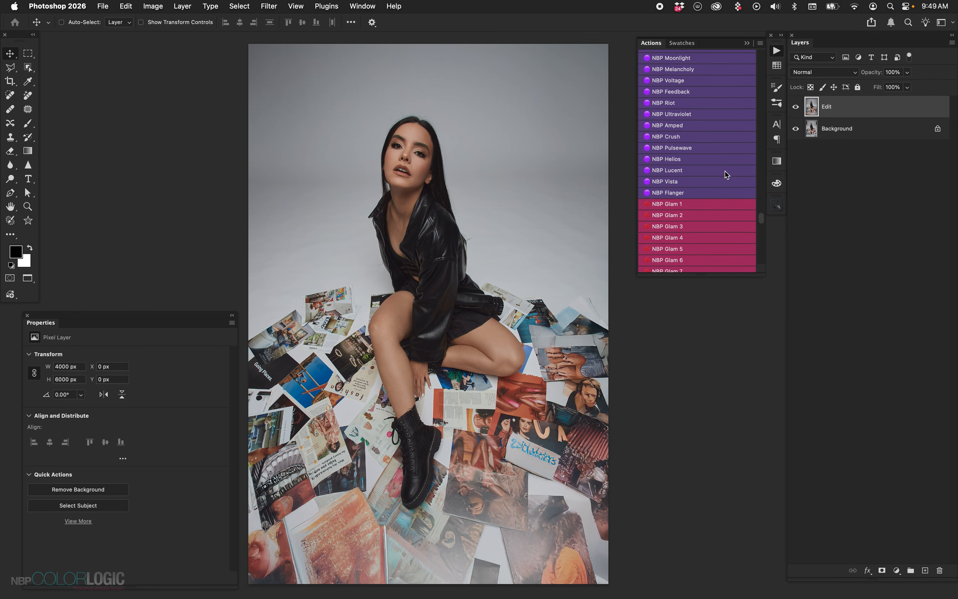
scroll(727, 175, down, 8)
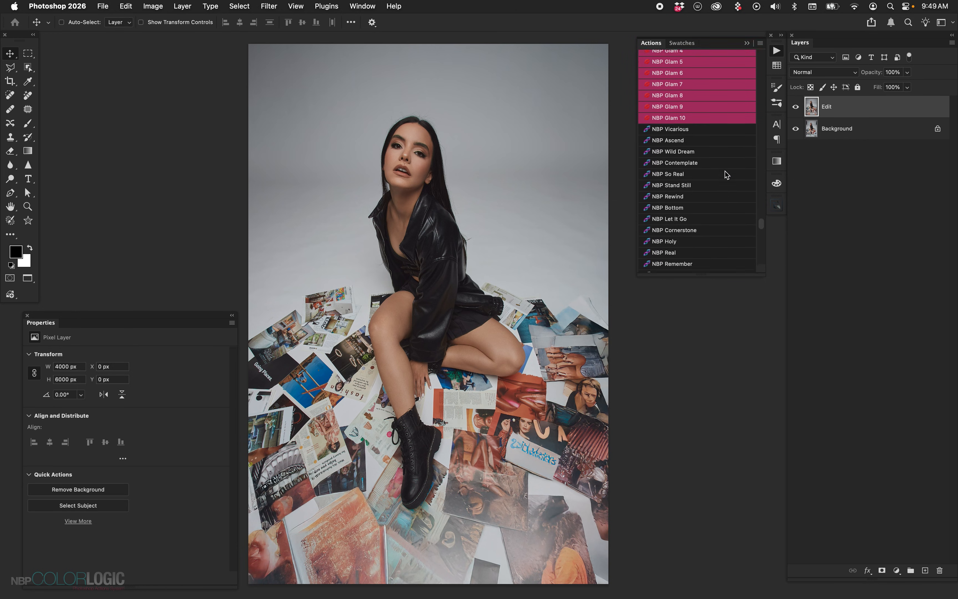
scroll(727, 174, down, 1)
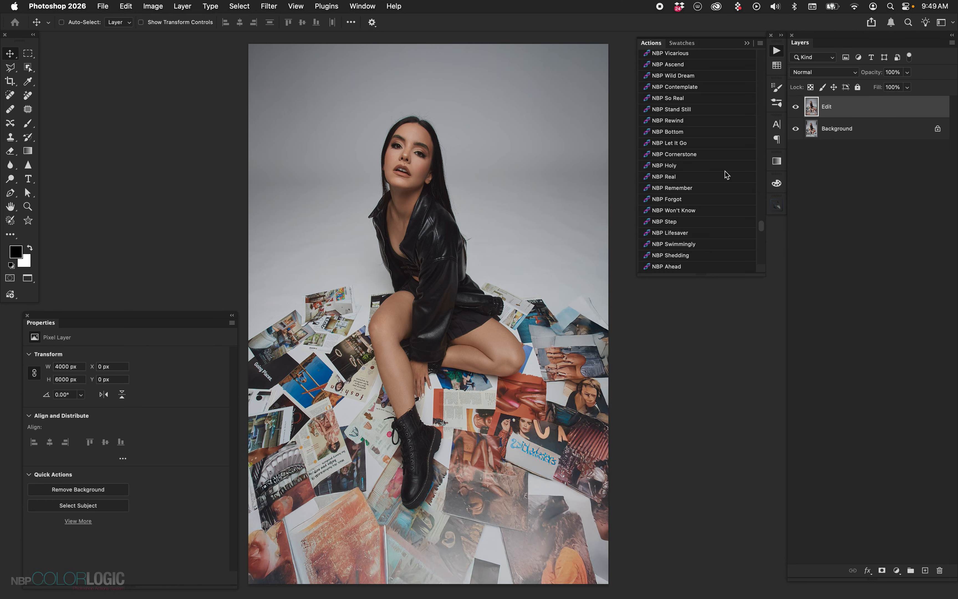